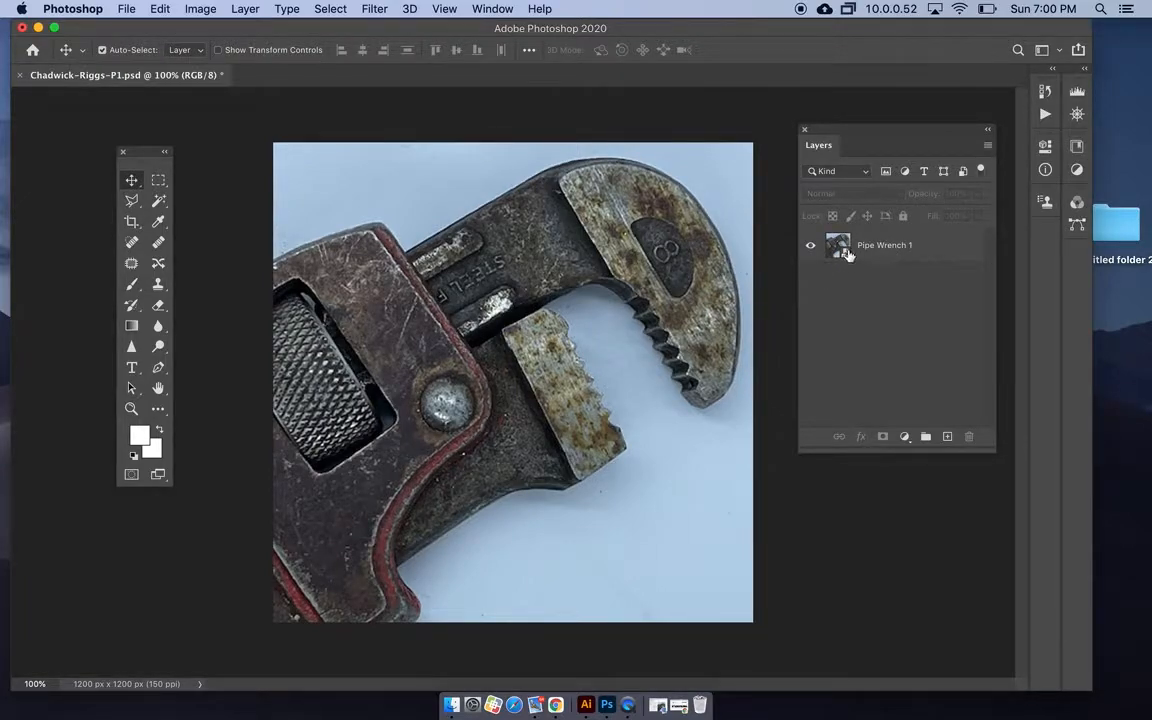
- Rasterize the Pipe Wrench 1 layer and make a duplicate of it above the original
right_click(927, 248)
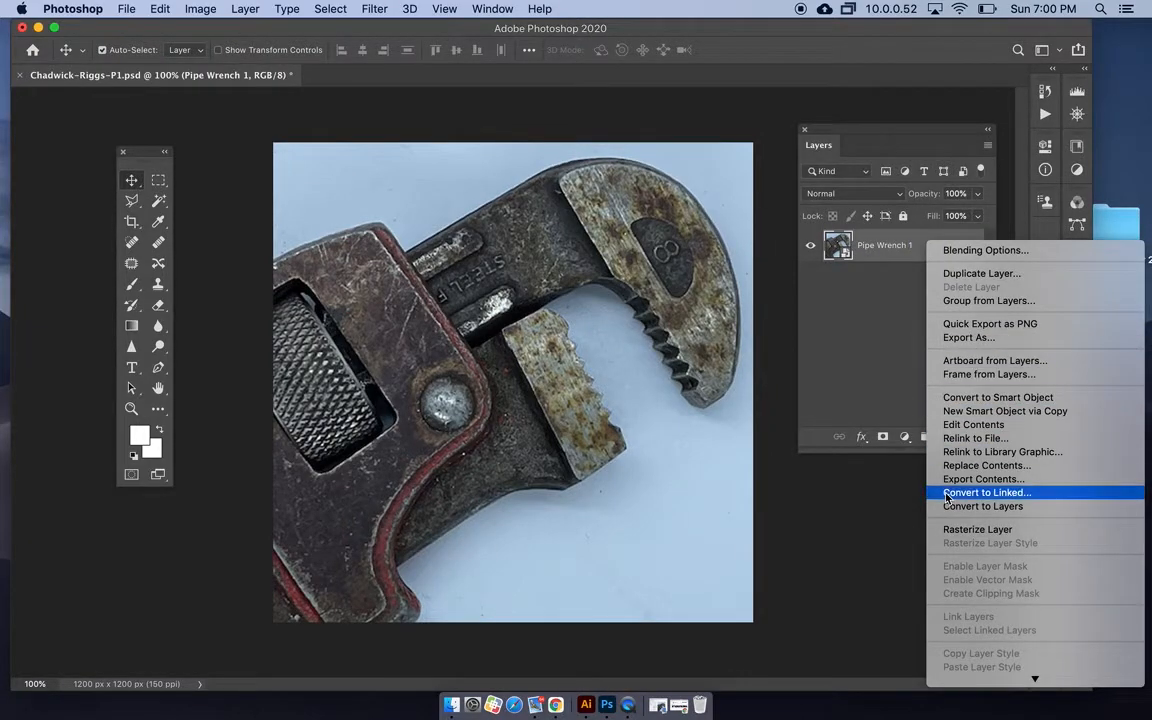
click(965, 529)
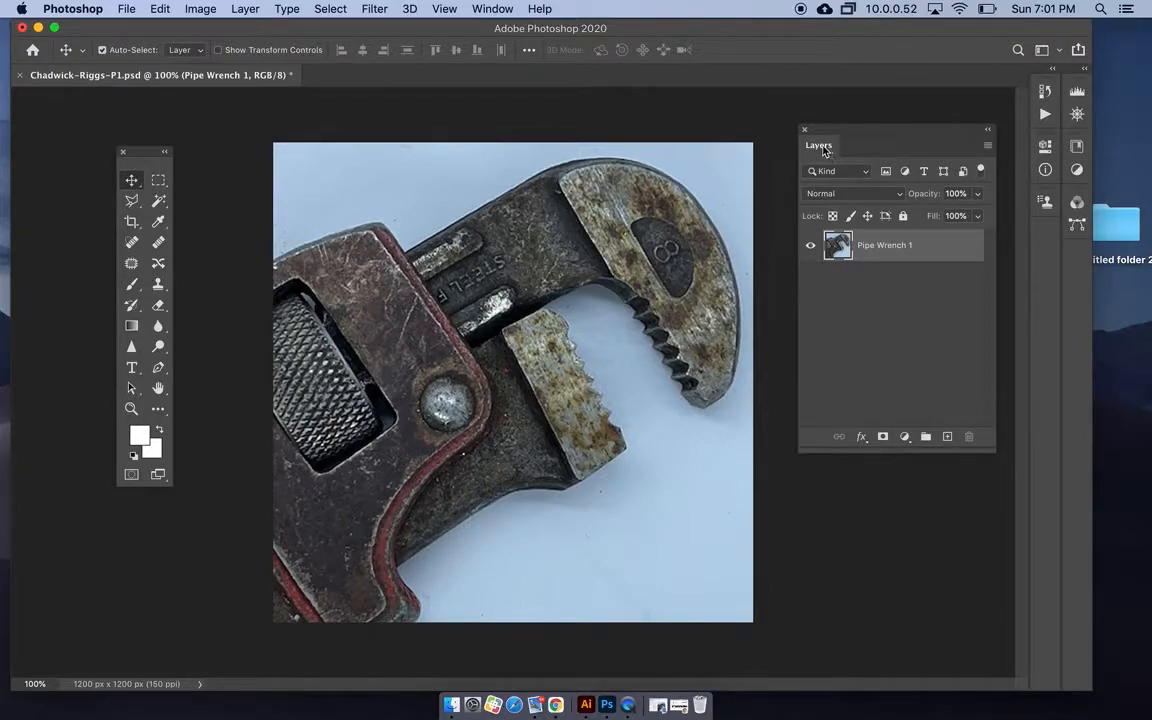
click(927, 246)
key(super+v)
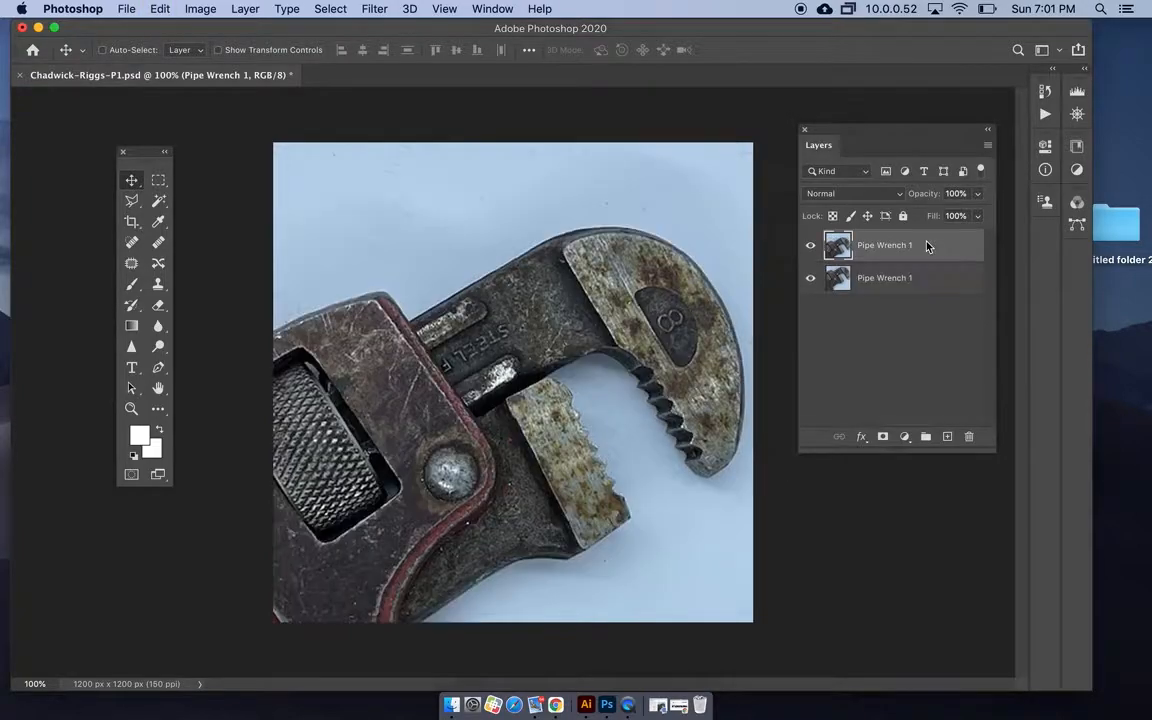
click(883, 279)
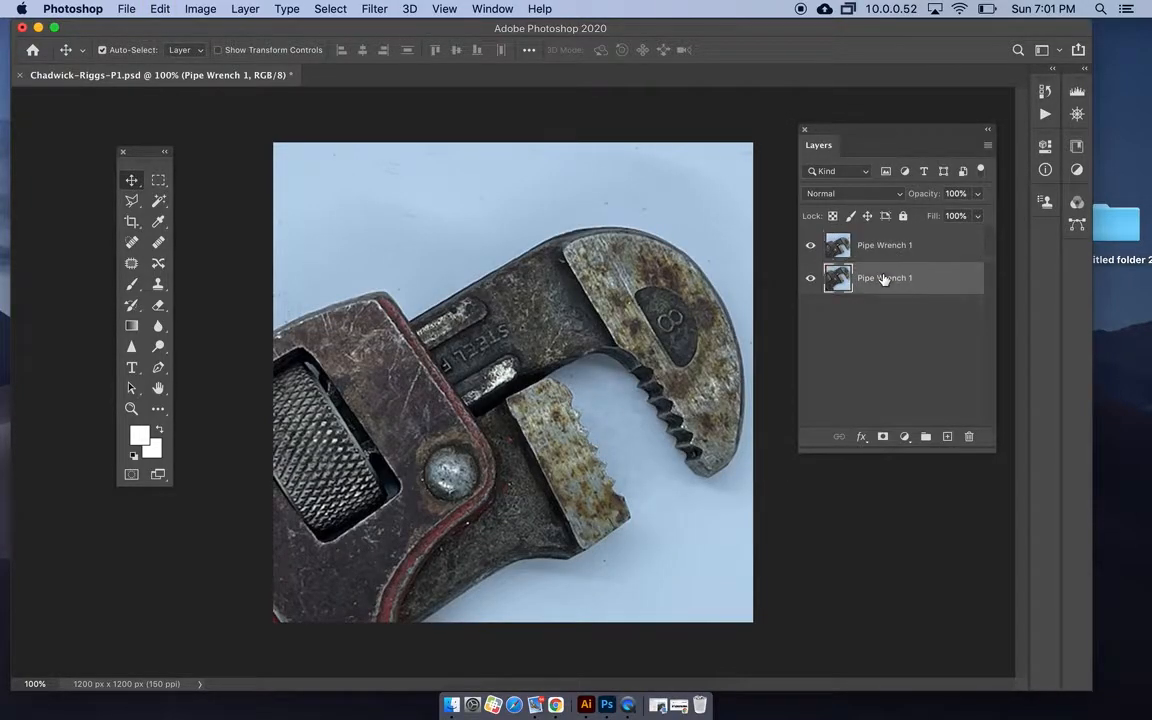
click(880, 246)
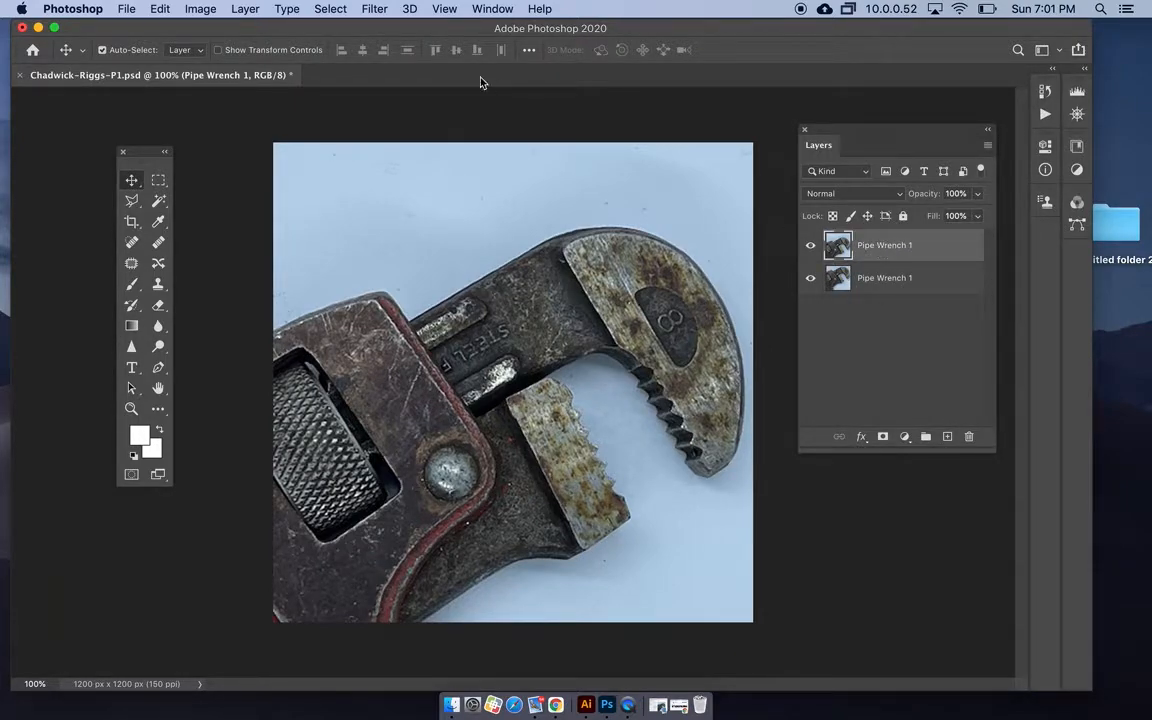
click(128, 9)
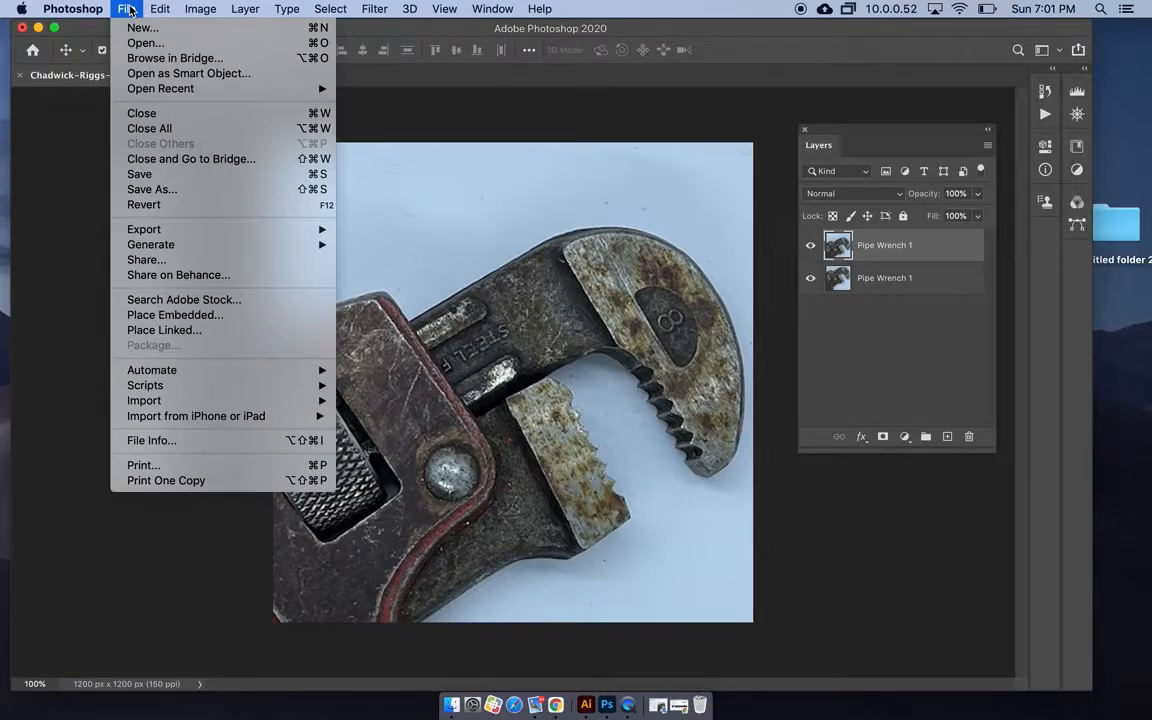
mouse_move(155, 9)
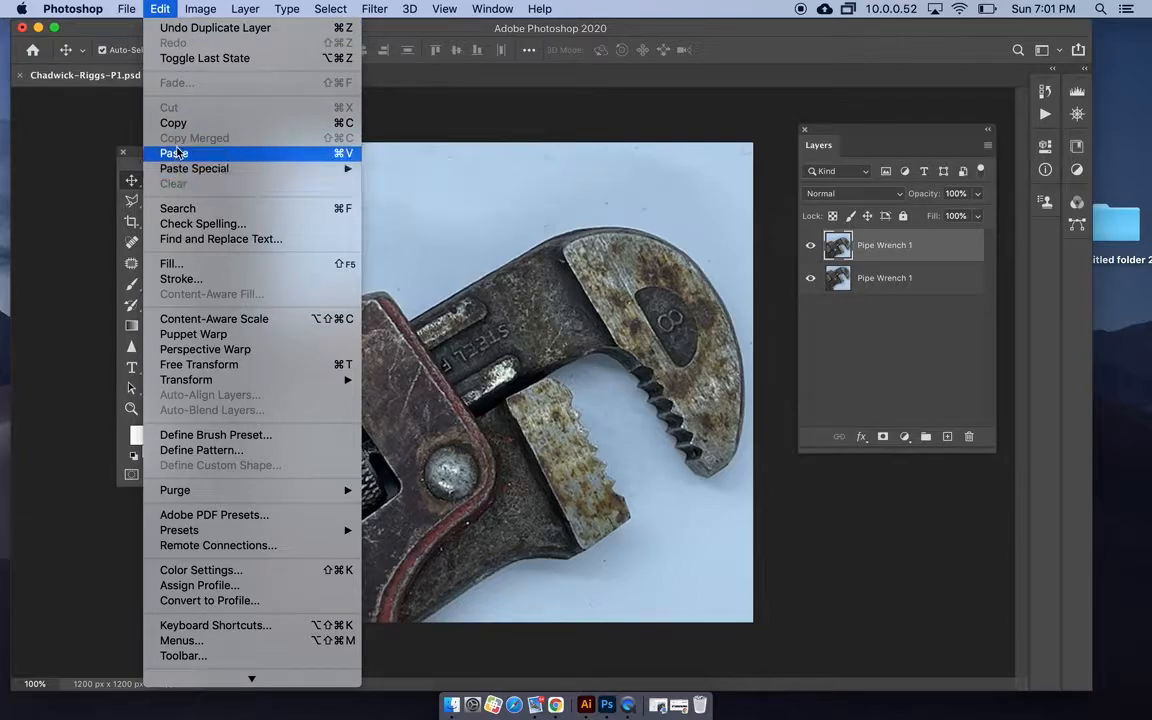
click(155, 10)
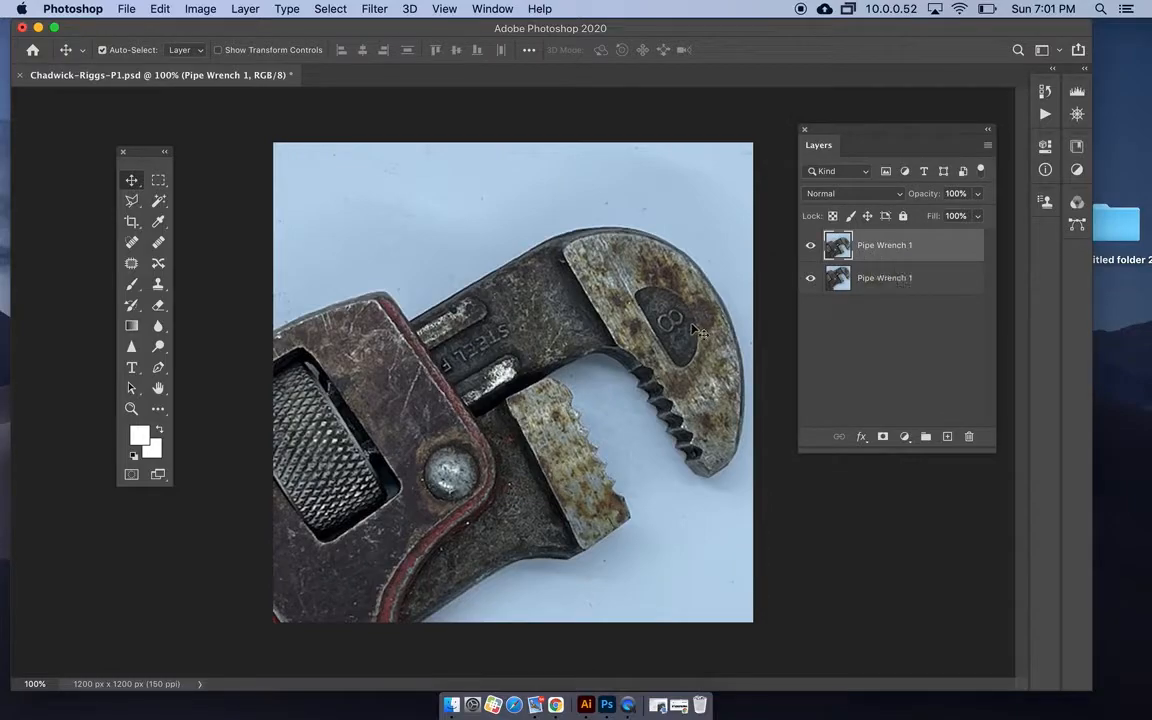
- Move the upper wrench layer upward in the canvas and hide the lower wrench layer
drag(668, 330, 669, 280)
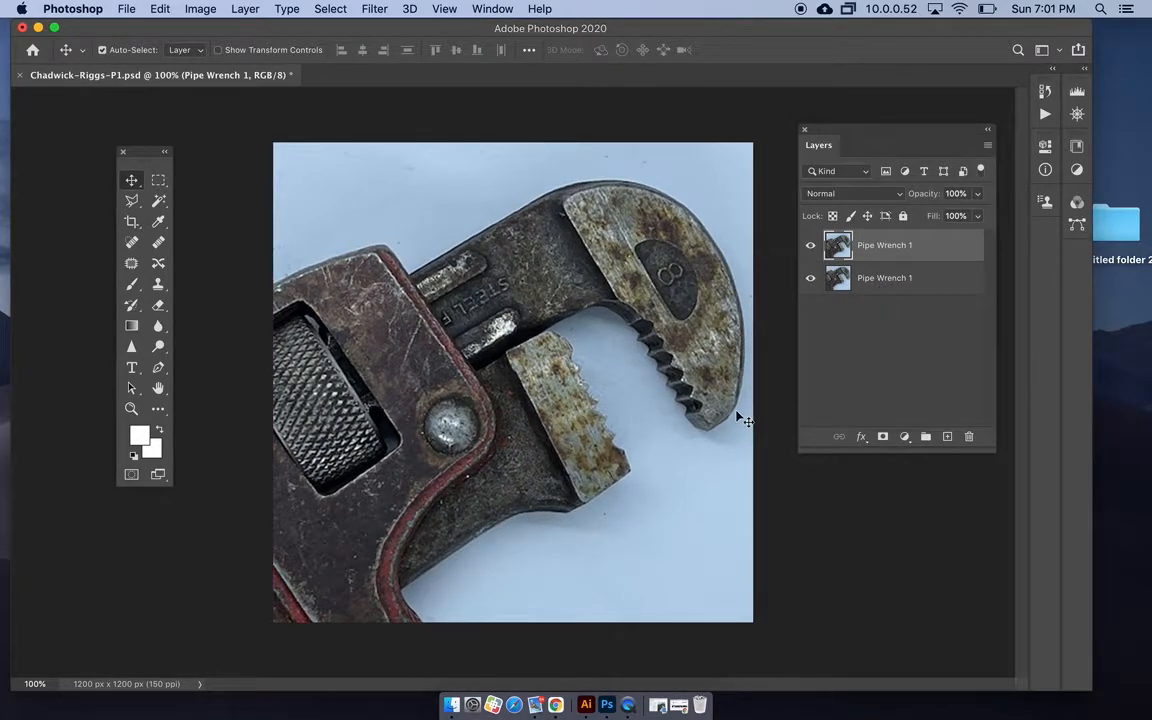
click(811, 279)
- Apply a Brightness/Contrast adjustment to the upper wrench layer with brightness 44 and contrast 12
click(200, 10)
mouse_move(215, 57)
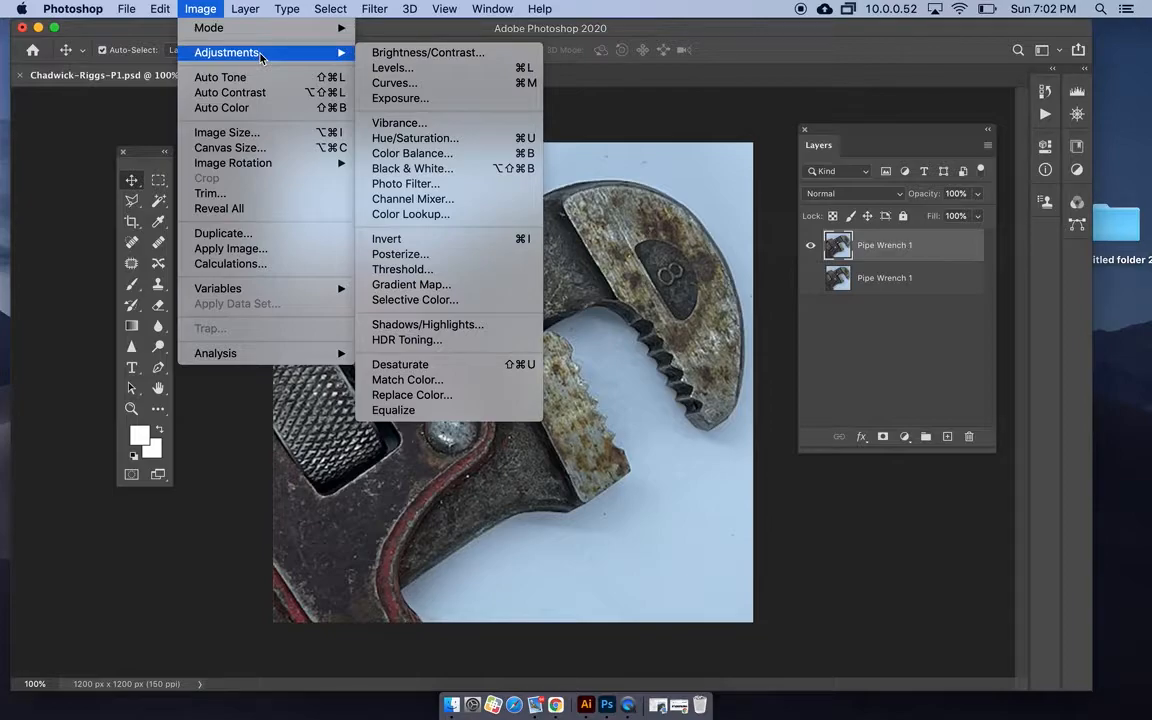
click(425, 55)
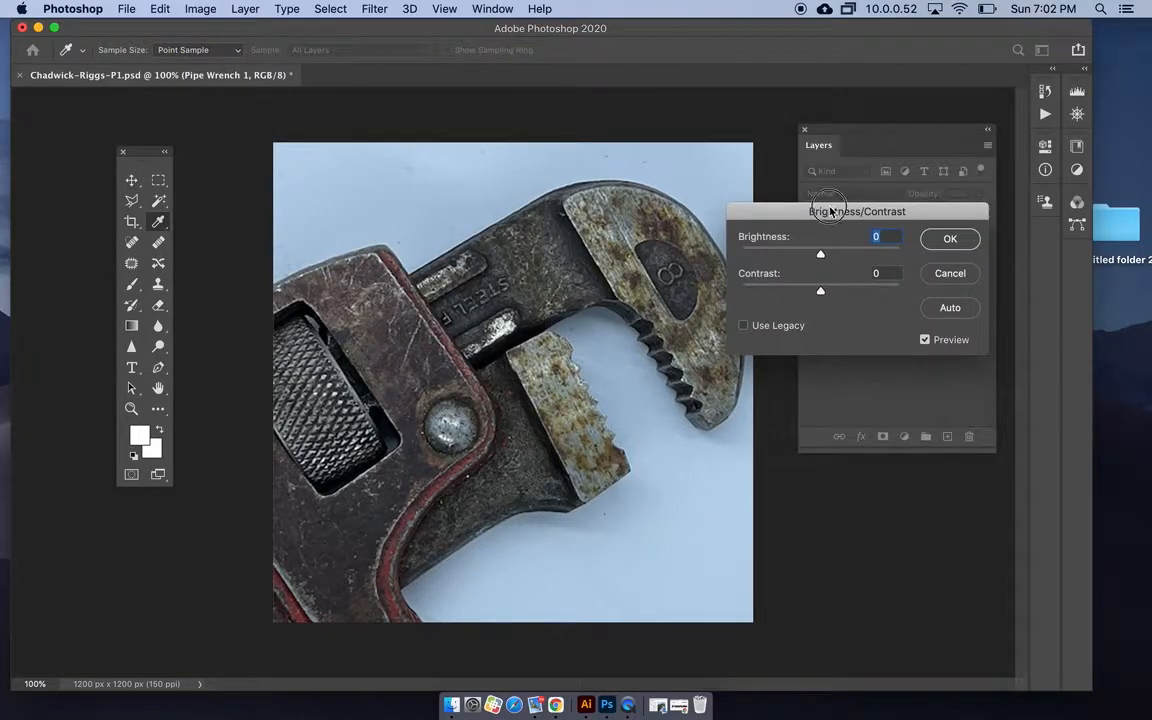
drag(835, 210, 866, 190)
drag(856, 236, 865, 273)
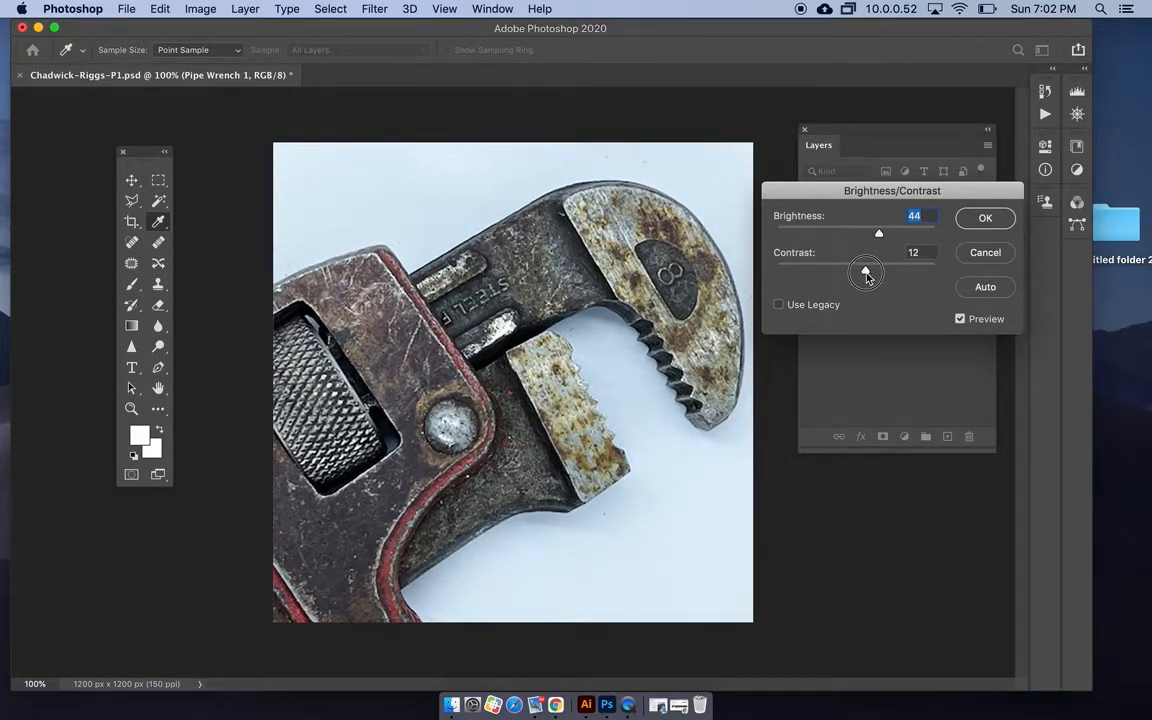
click(981, 221)
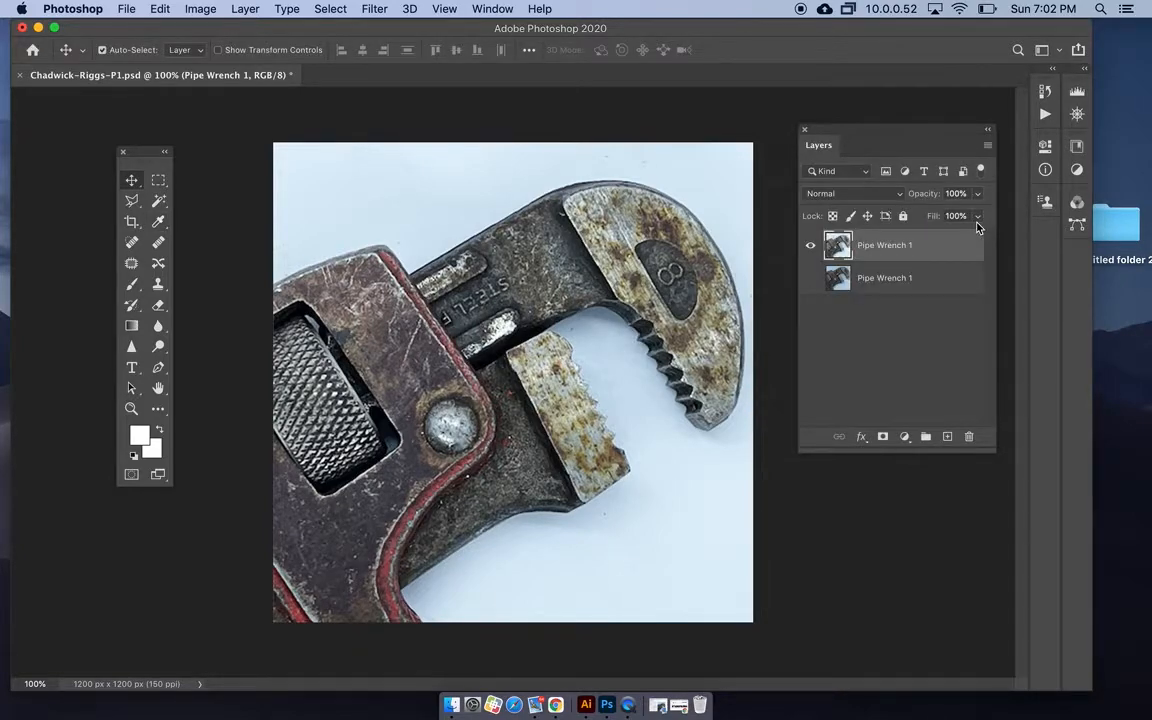
- Compare the original wrench with the brightened copy by toggling the visibility of the two layers
click(810, 279)
click(810, 250)
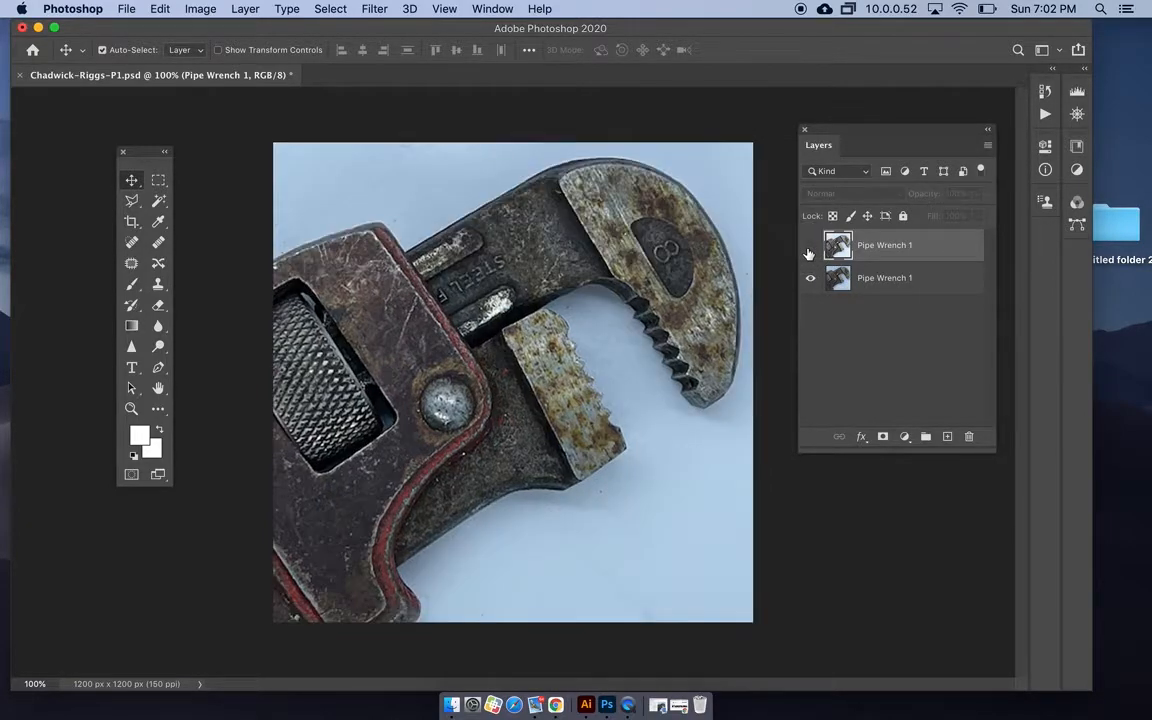
click(810, 250)
click(810, 250)
- Shift the lower wrench layer down toward the copy's position, then leave only the upper layer visible
click(856, 277)
drag(641, 316, 641, 340)
click(810, 247)
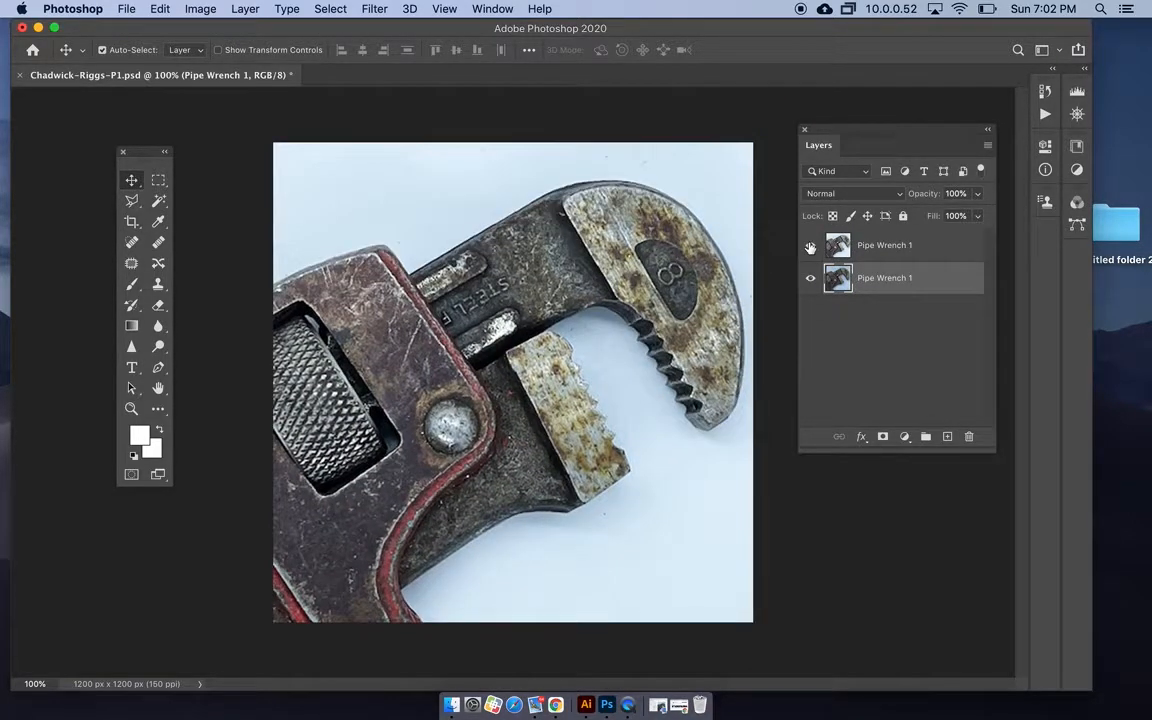
click(810, 279)
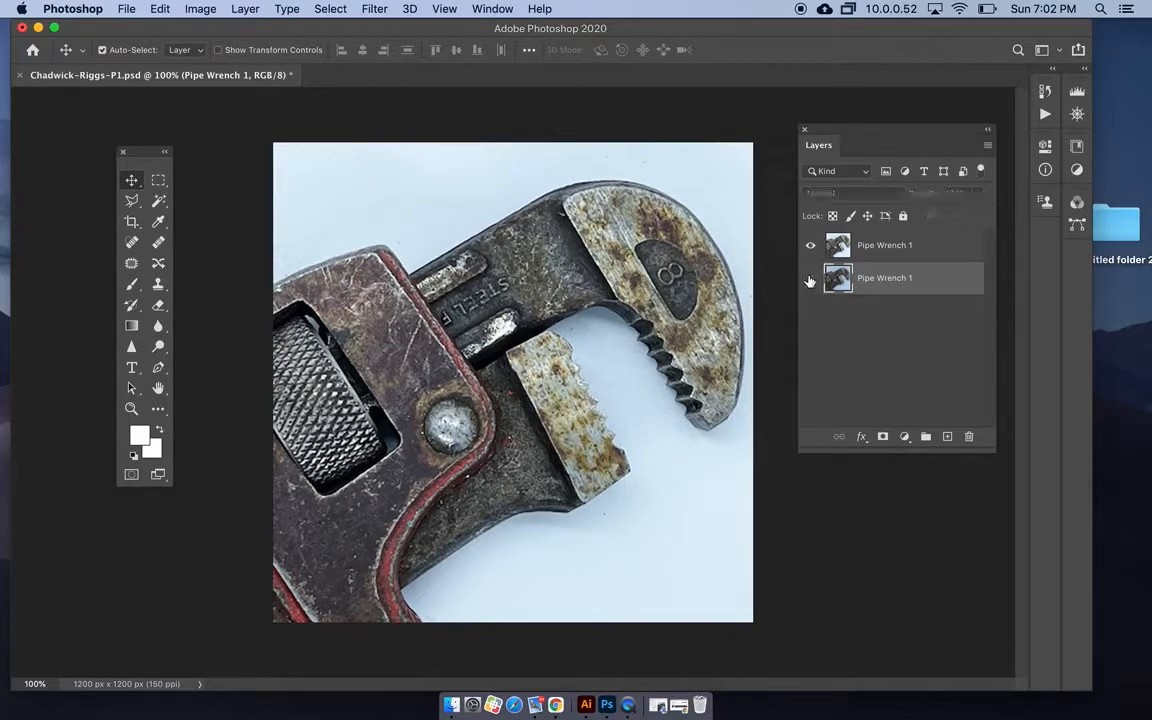
- Start a Curves adjustment on the upper wrench layer with points at input 171, output 241 and input 83, output 82
click(199, 10)
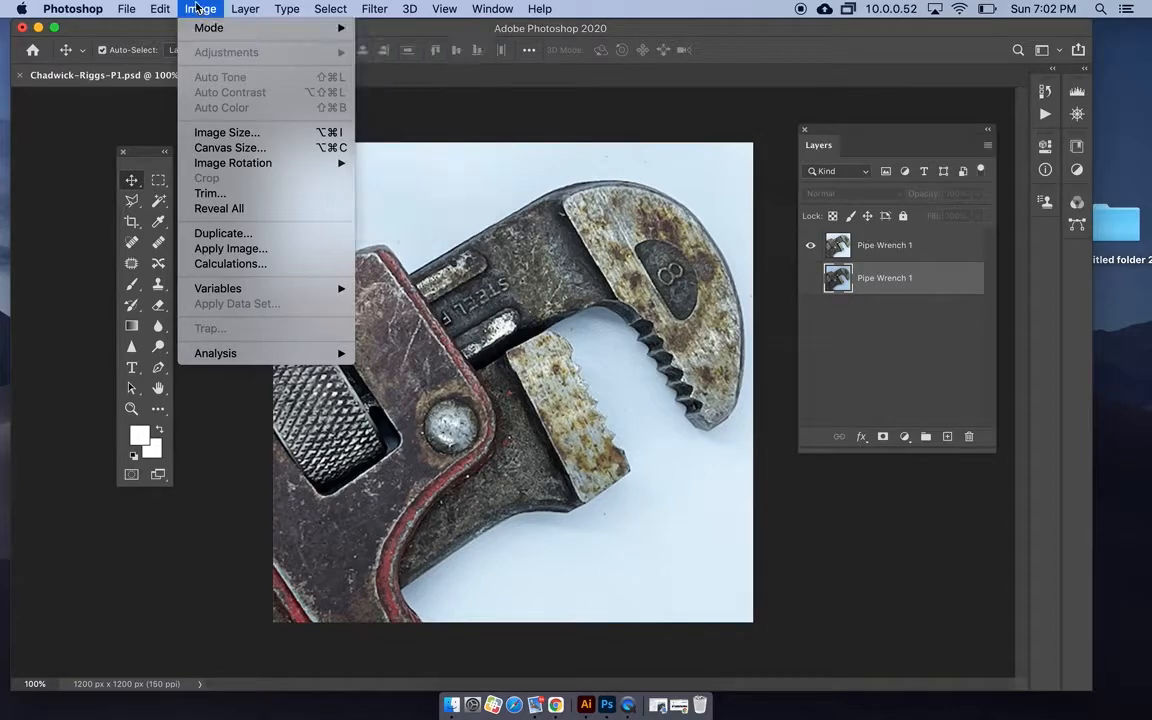
click(184, 8)
click(896, 250)
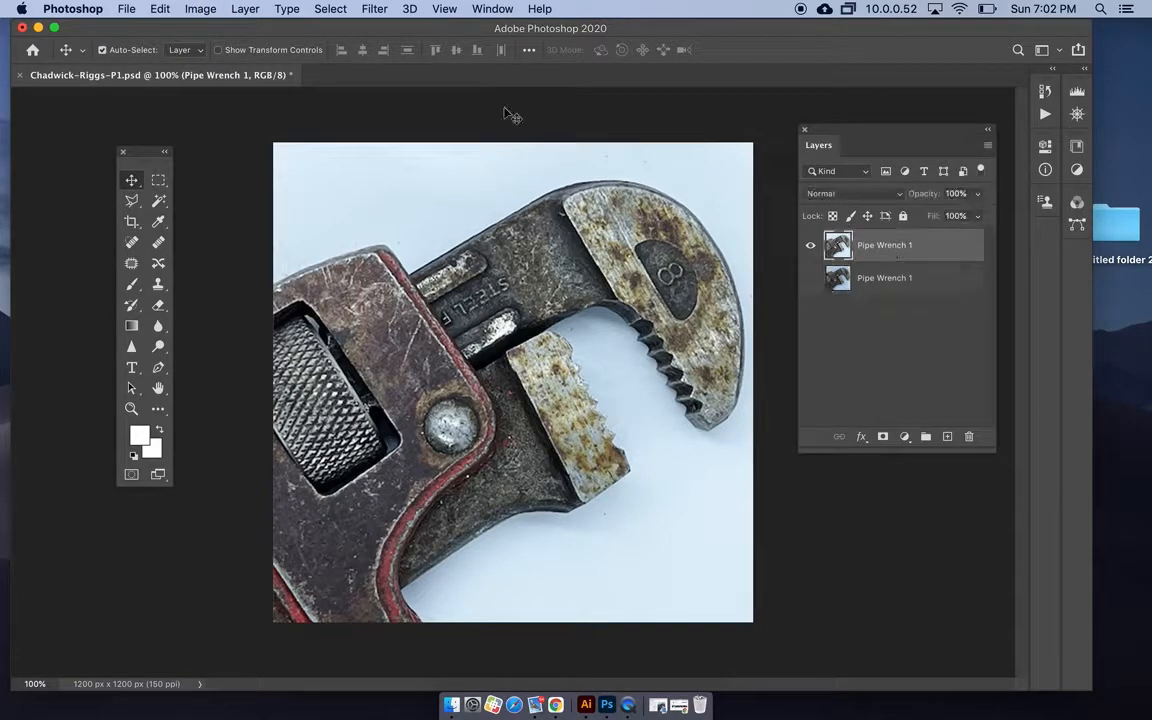
click(199, 10)
mouse_move(226, 52)
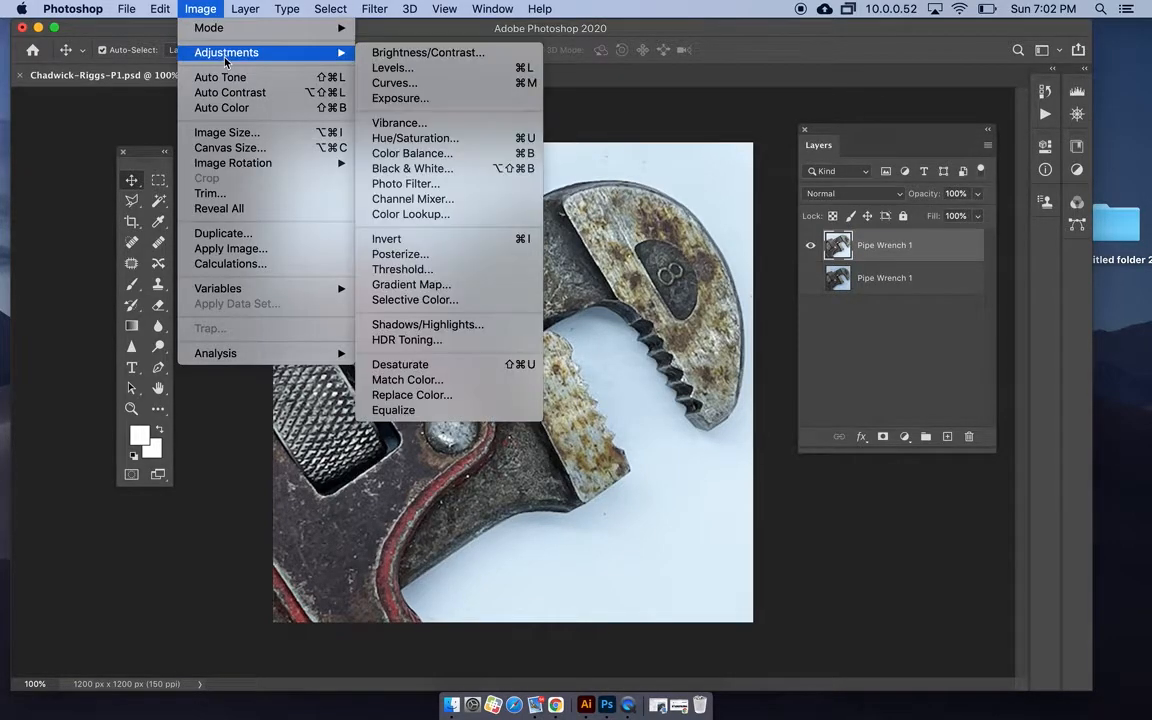
click(399, 83)
drag(837, 290, 955, 171)
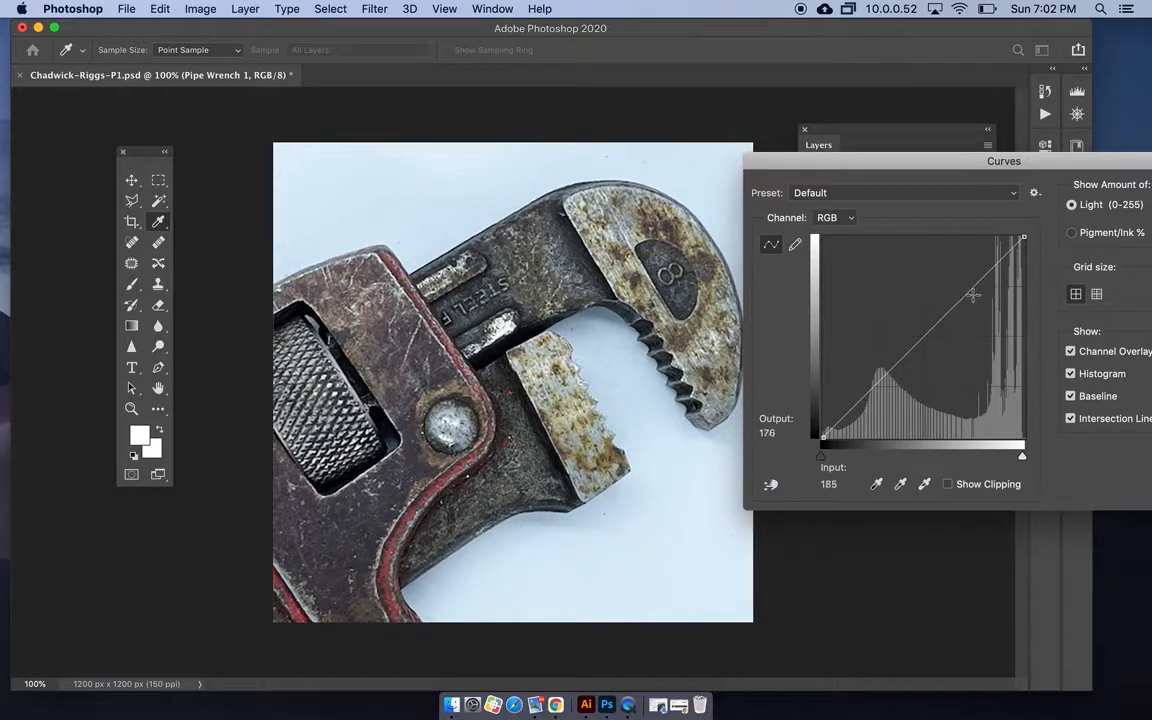
drag(957, 303, 957, 247)
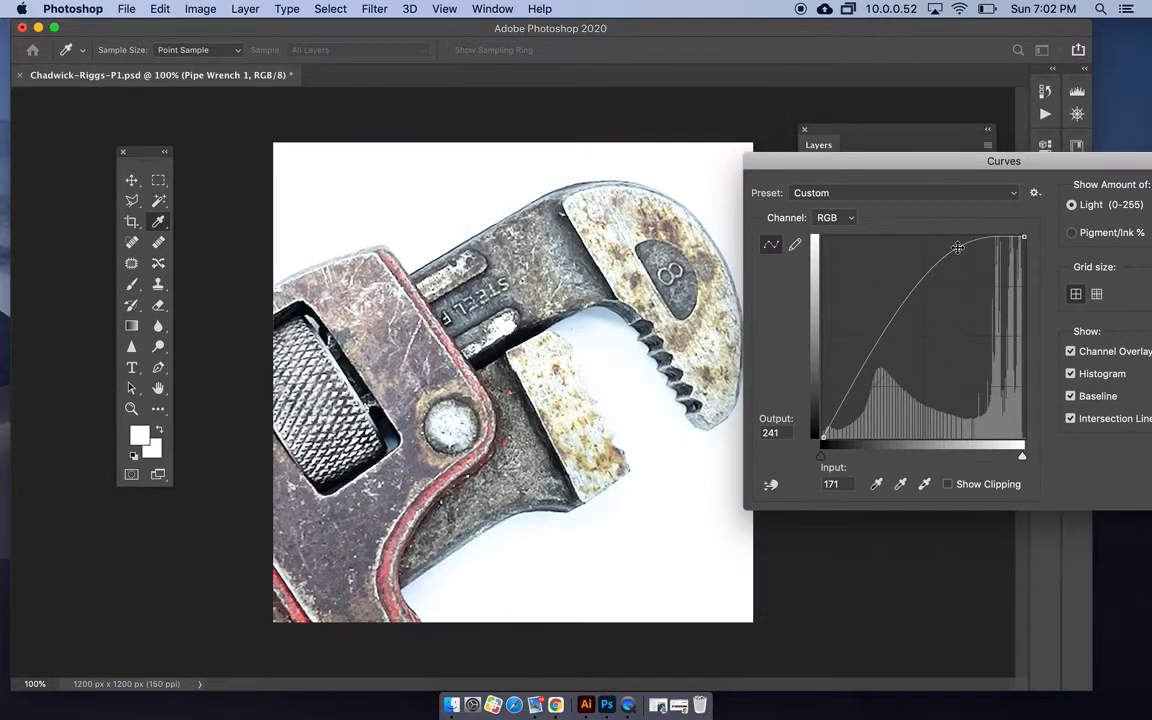
click(873, 361)
mouse_move(873, 361)
mouse_down()
mouse_move(893, 407)
mouse_move(919, 424)
mouse_move(888, 372)
mouse_up()
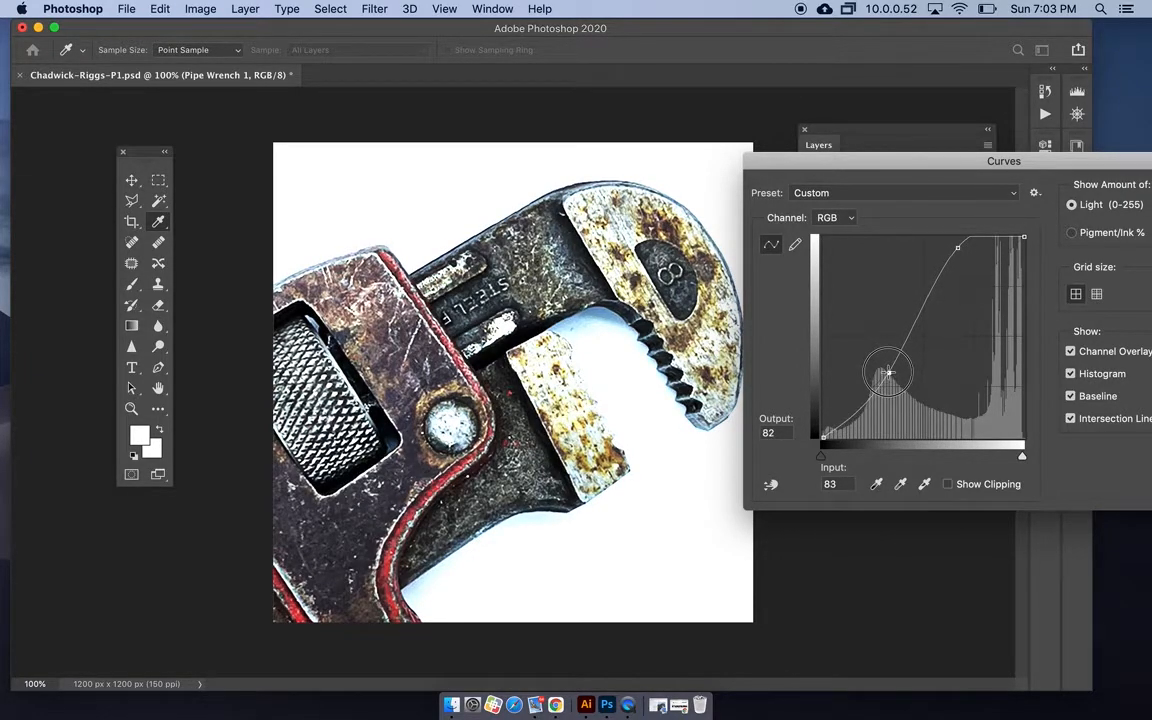
- Lower the curve's highlight point to input 169, output 182 and apply the Curves adjustment
drag(961, 249, 957, 295)
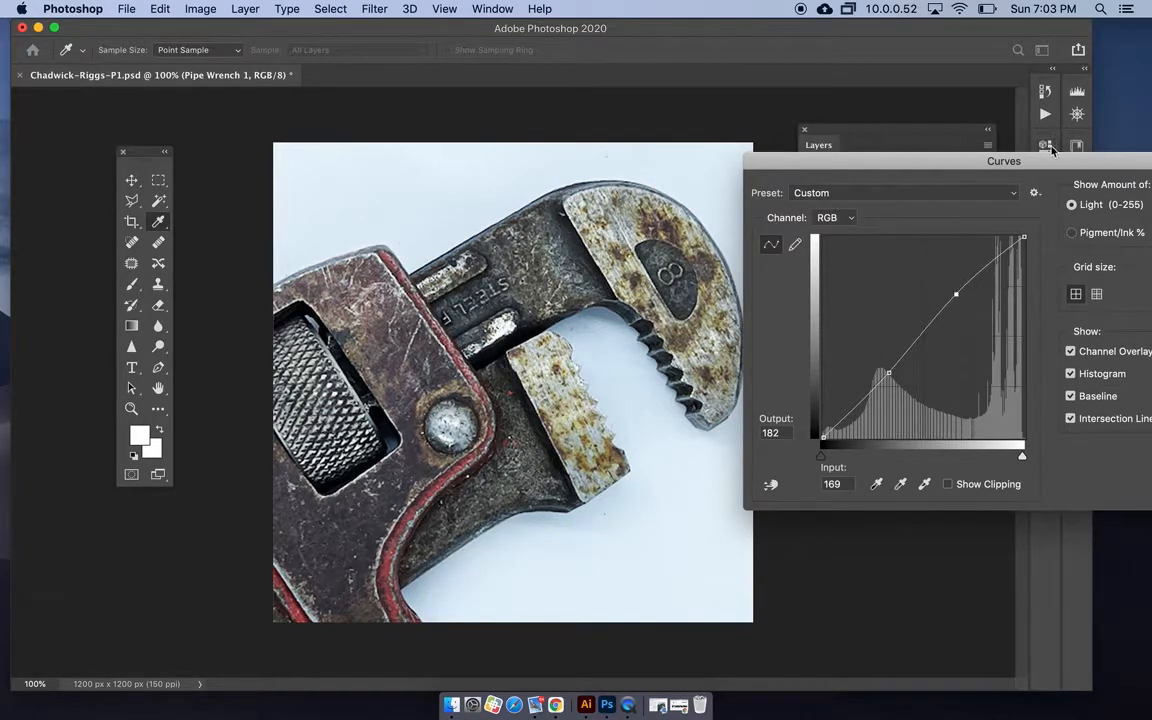
drag(1049, 163, 705, 157)
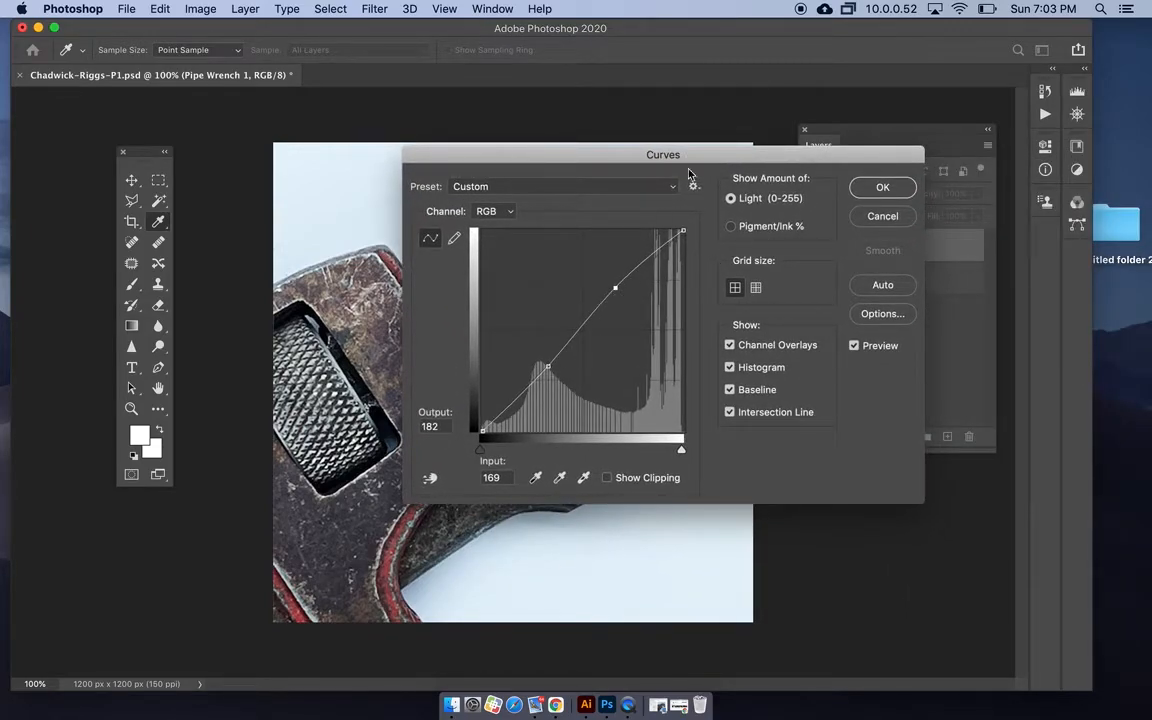
drag(694, 146, 794, 87)
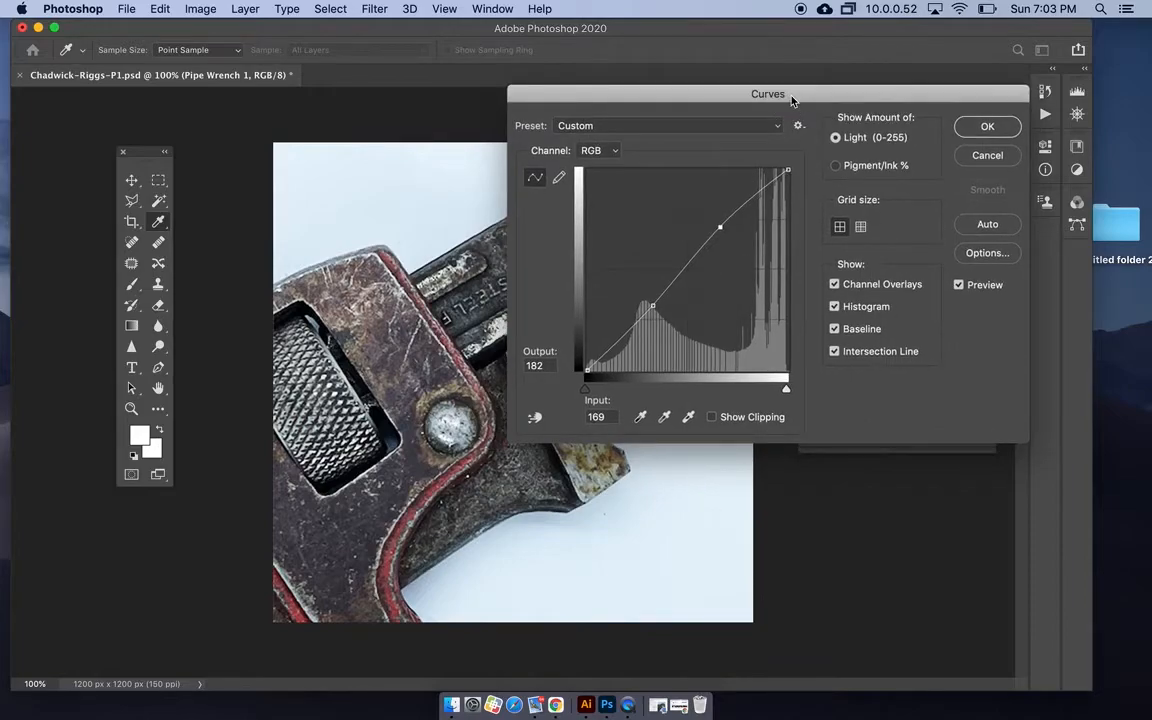
click(983, 123)
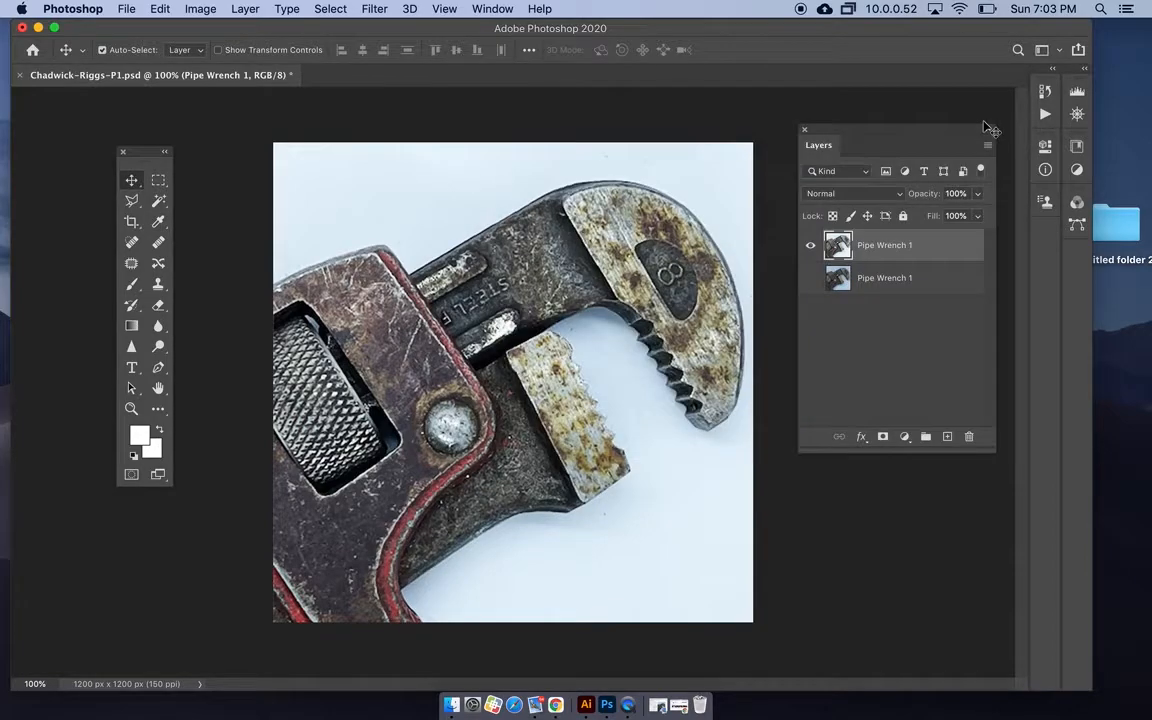
- Start a Color Balance adjustment on the upper wrench layer and set its highlights to +23, +2 and -8
click(200, 10)
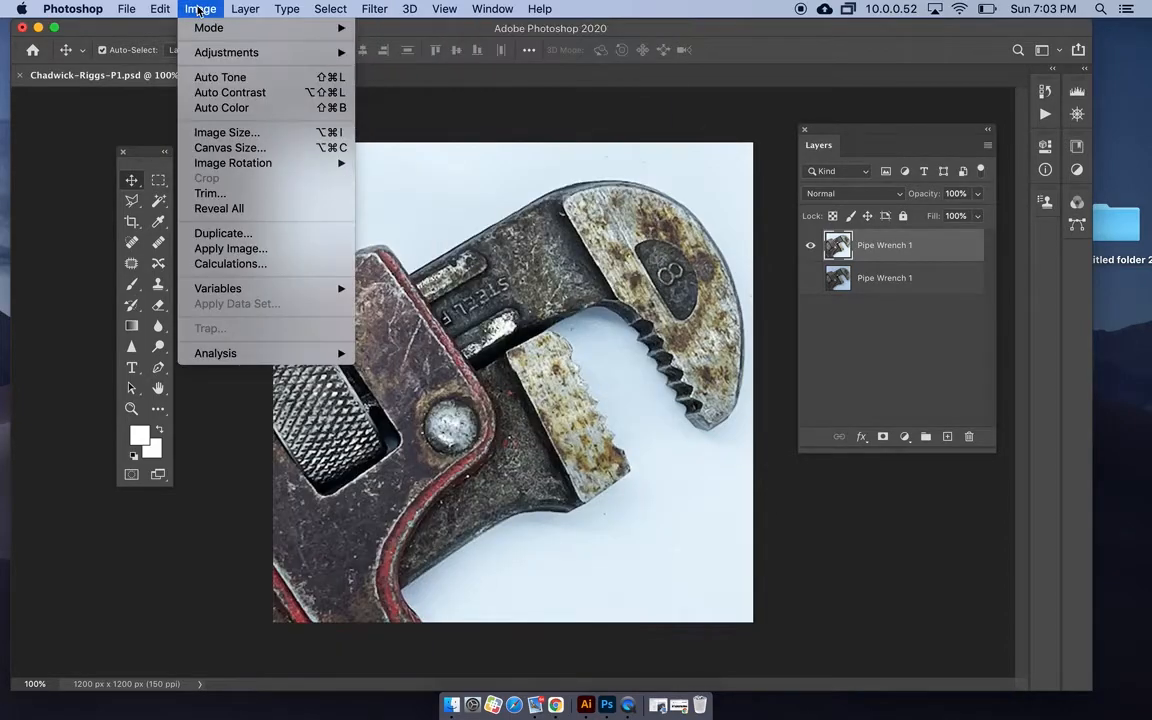
mouse_move(207, 52)
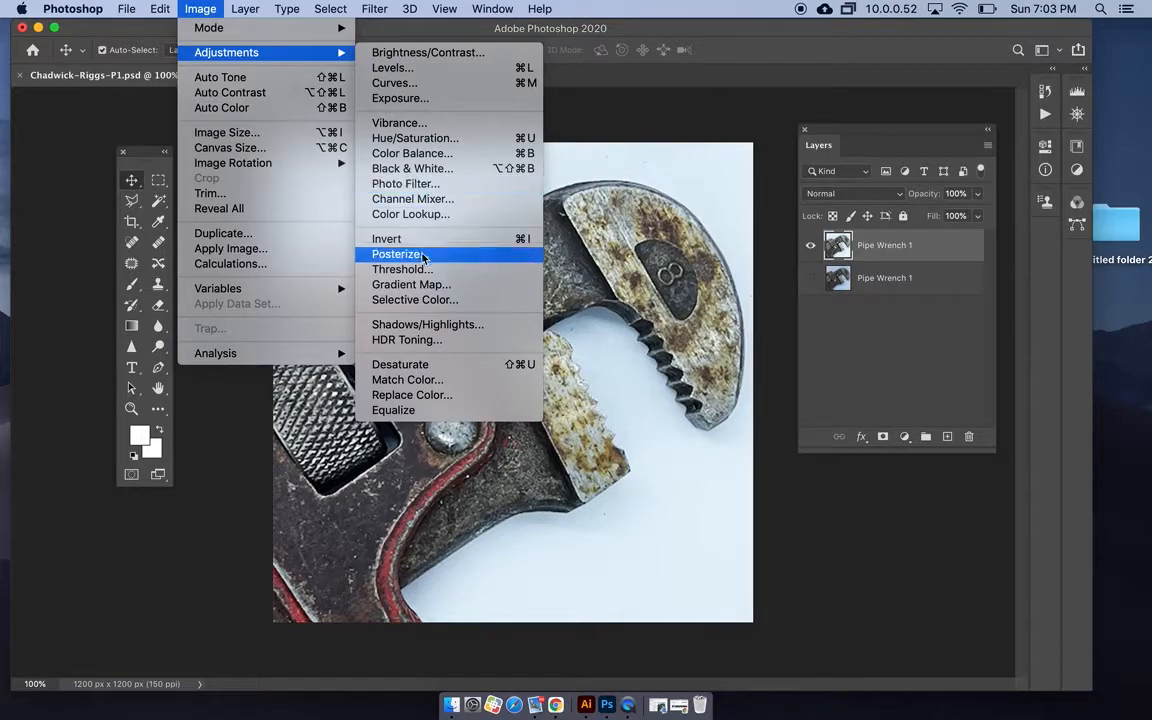
click(433, 155)
drag(805, 117, 840, 80)
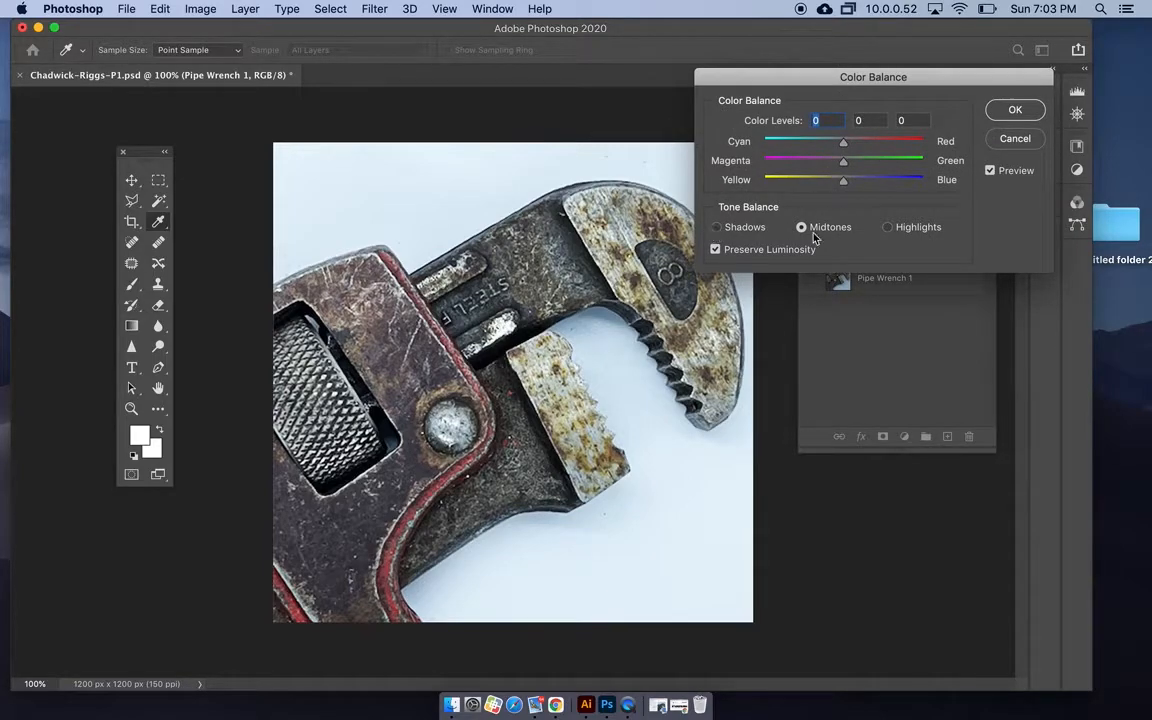
click(888, 228)
drag(846, 144, 838, 185)
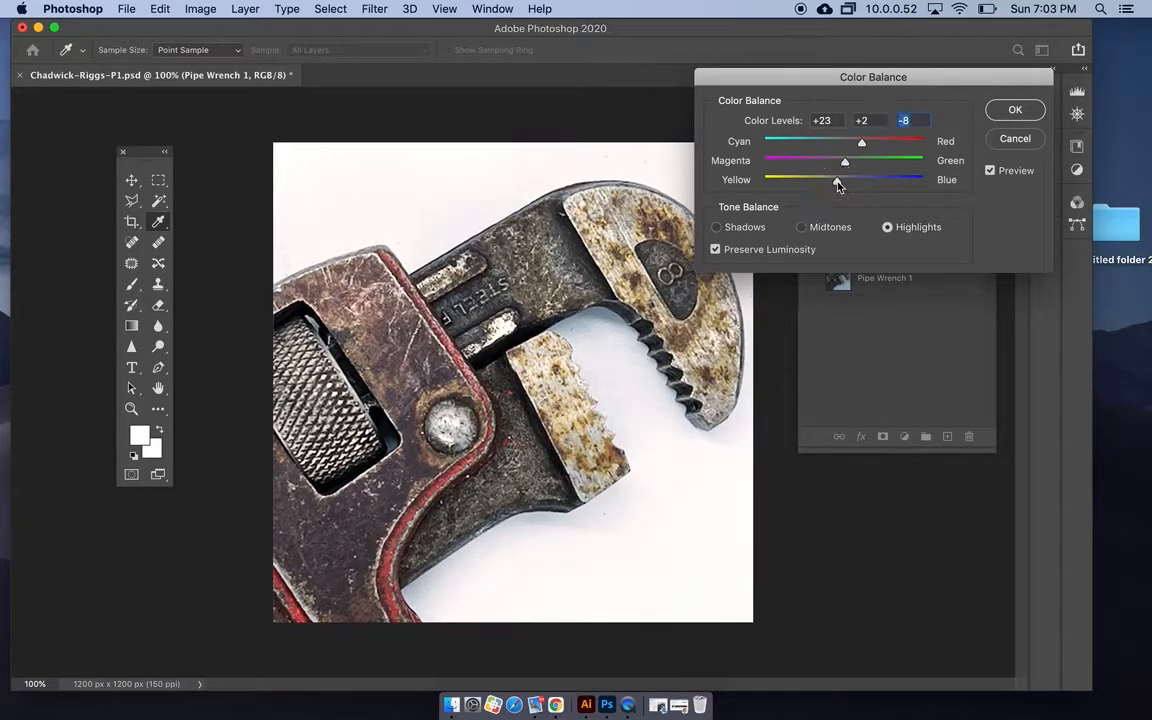
- Shift the midtones toward red and yellow, adjust the shadows, and apply the Color Balance
click(801, 228)
drag(850, 146, 866, 147)
mouse_move(845, 185)
mouse_down()
mouse_move(869, 186)
mouse_move(855, 148)
mouse_move(866, 186)
mouse_move(797, 188)
mouse_move(828, 195)
mouse_up()
click(717, 228)
key(Tab)
key(Tab)
click(1012, 116)
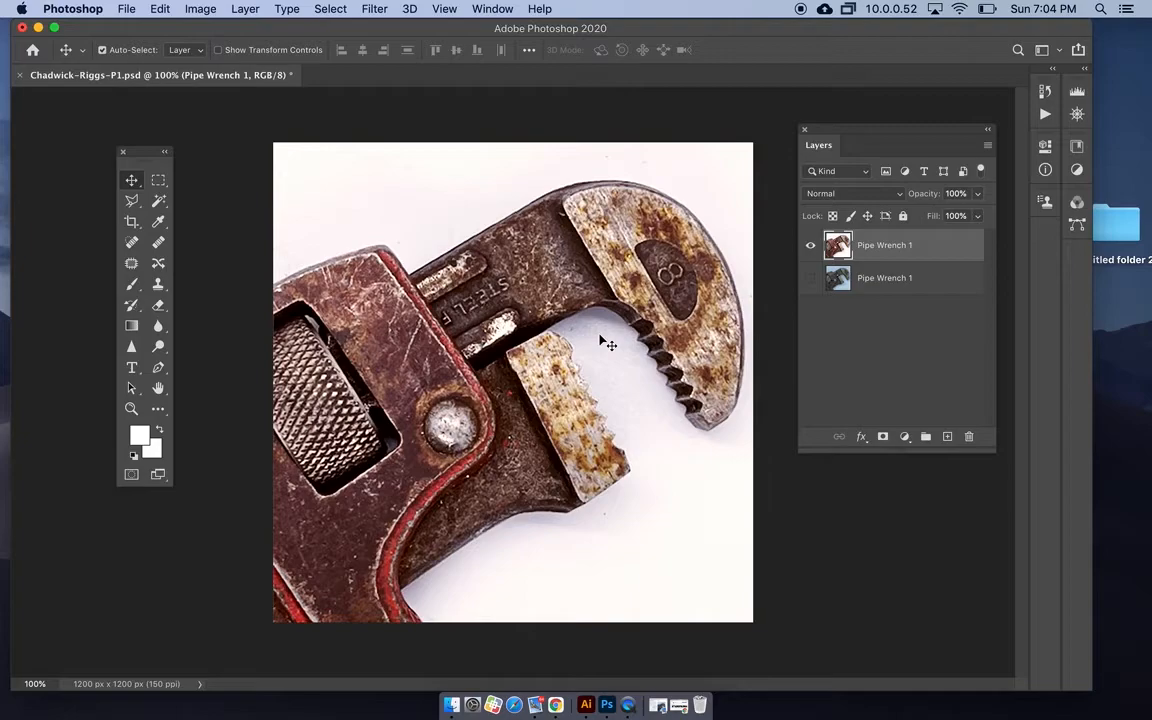
- Invert the colors of the upper wrench layer
click(200, 9)
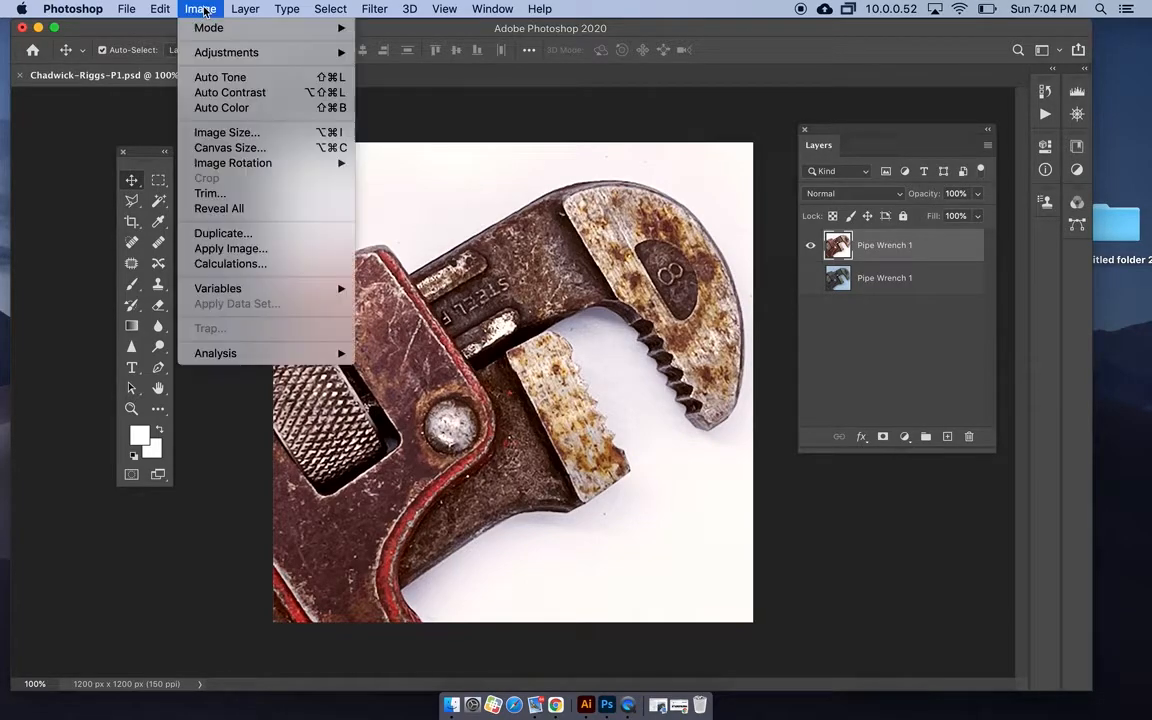
mouse_move(222, 55)
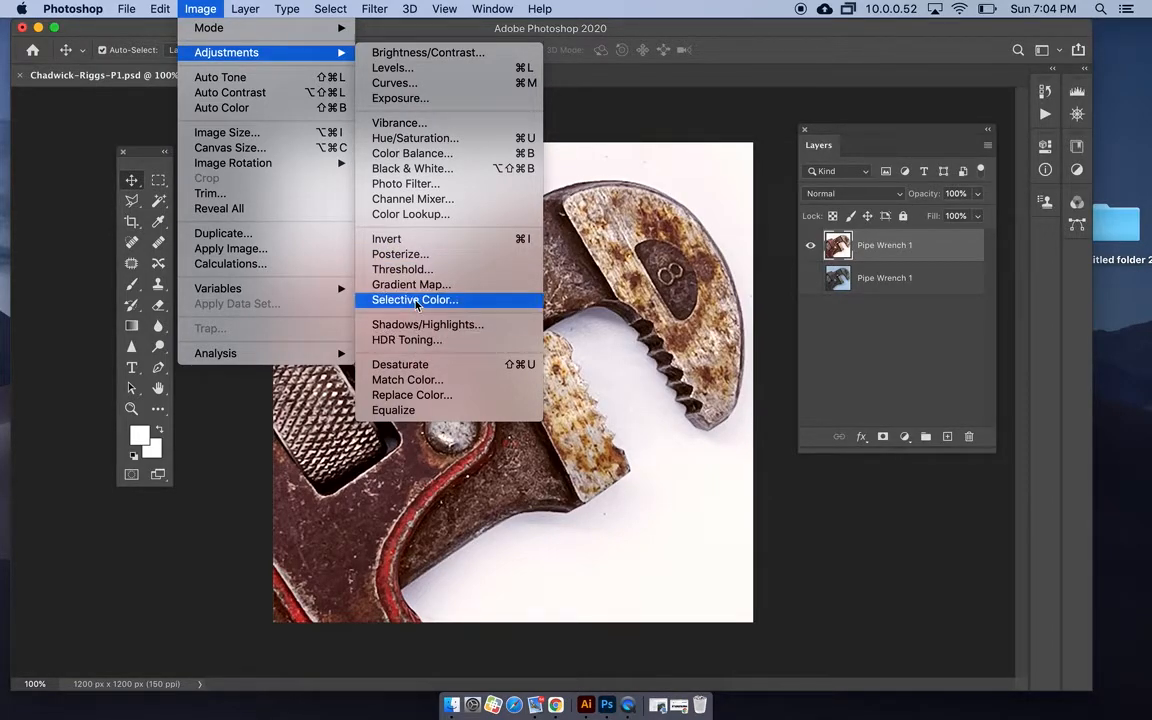
click(405, 258)
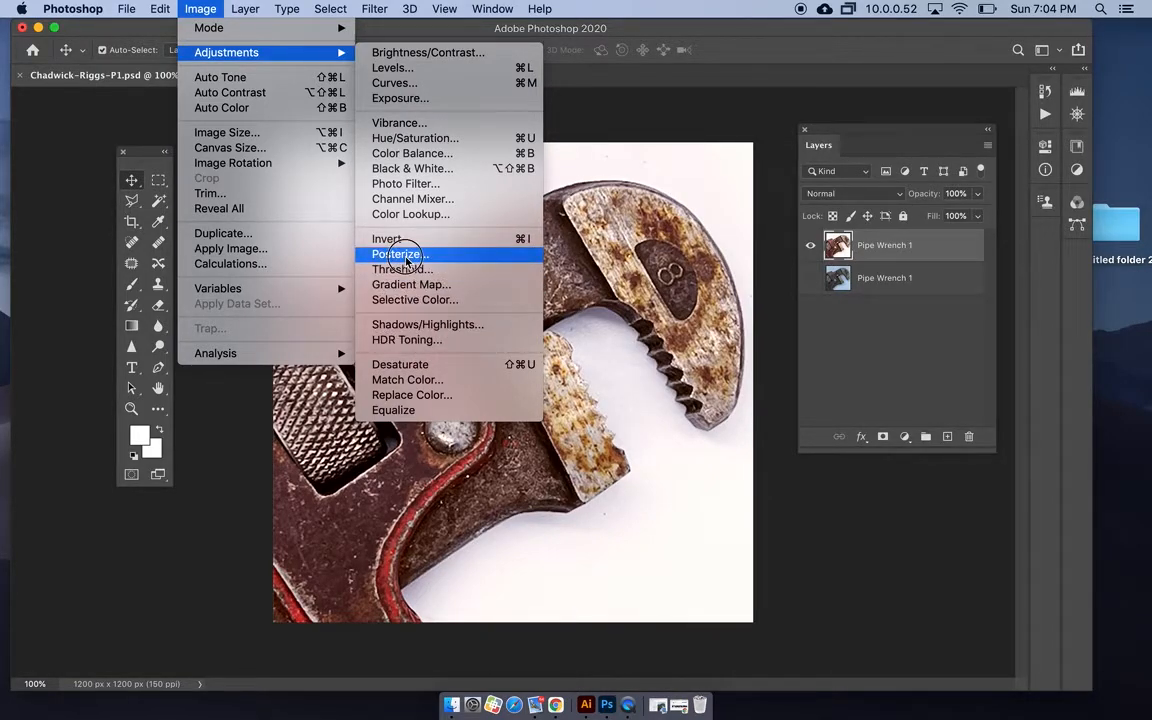
click(410, 239)
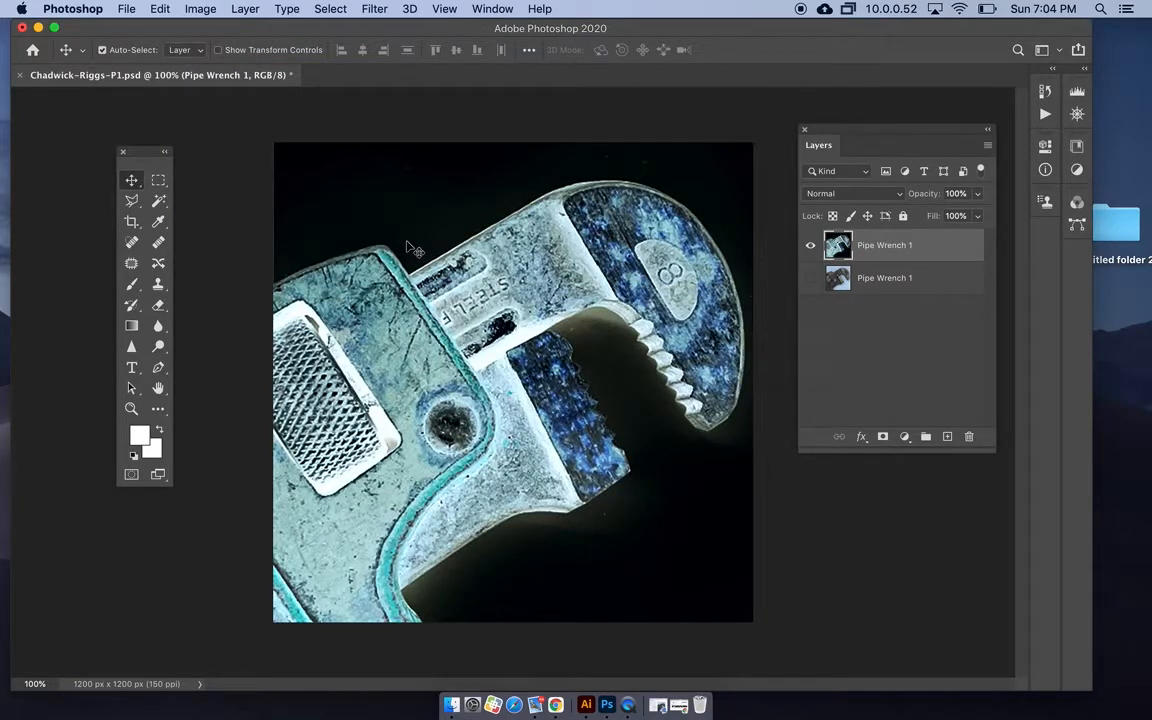
- Undo the color inversion of the upper wrench layer
key(super+z)
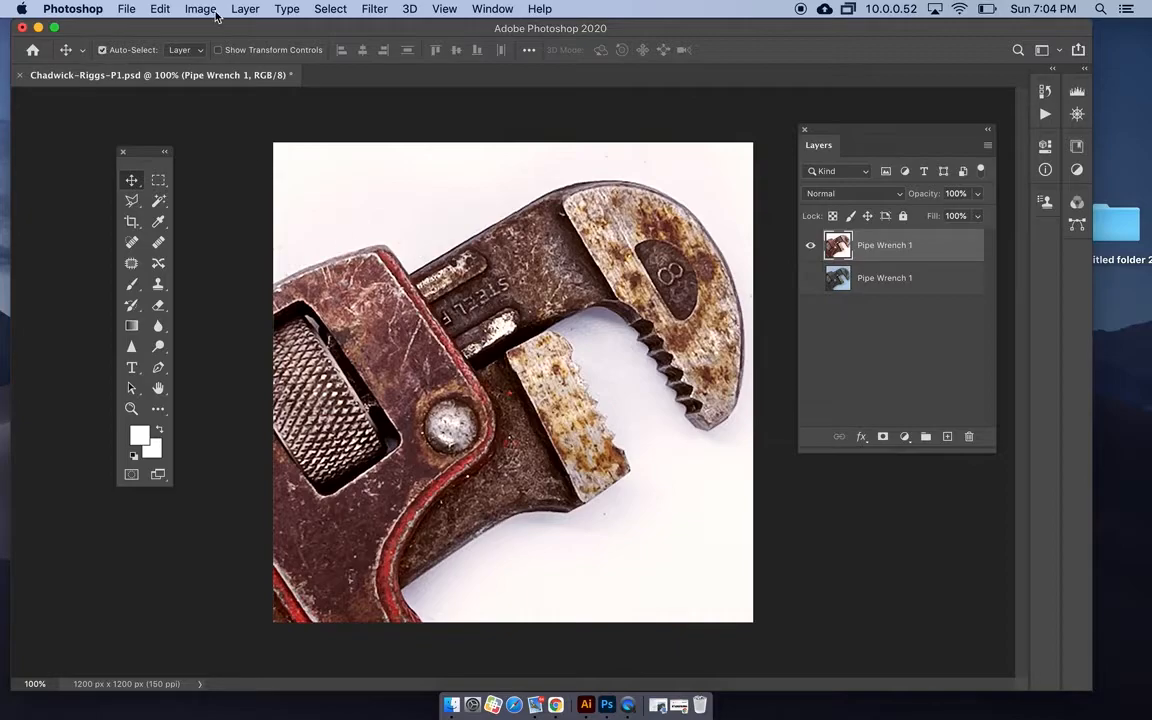
- Preview an Exposure adjustment with offset -0.0285 and gamma correction 1.07 on the upper wrench layer without applying it
click(200, 9)
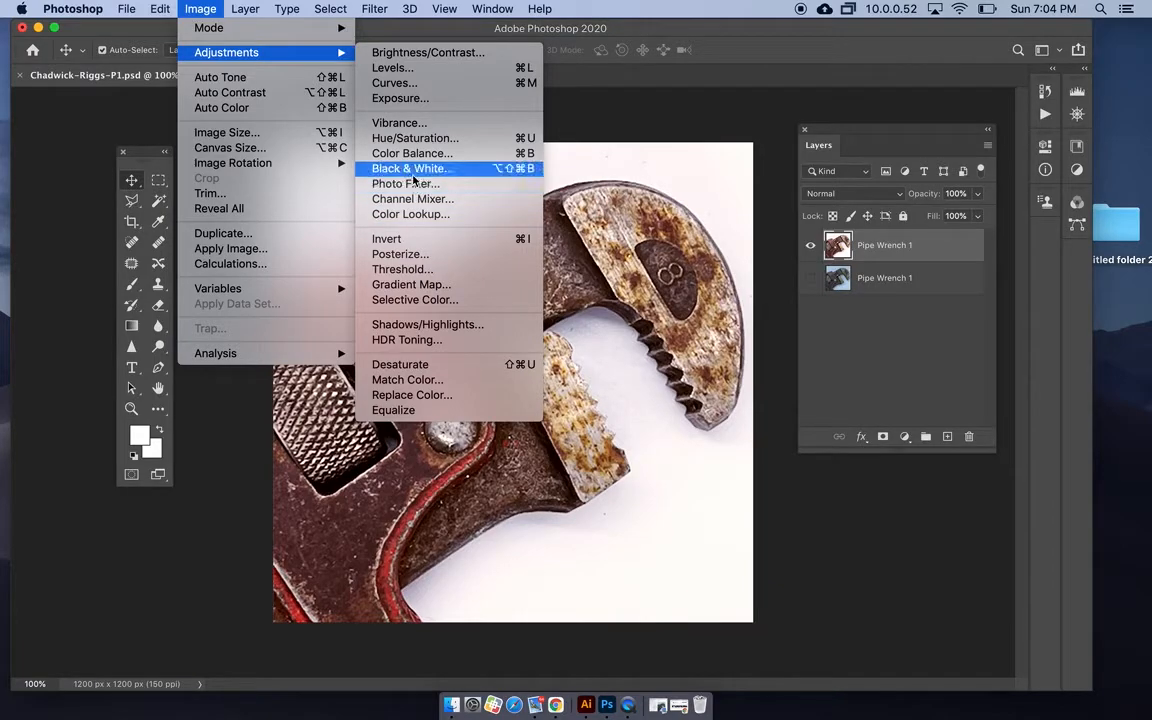
click(412, 100)
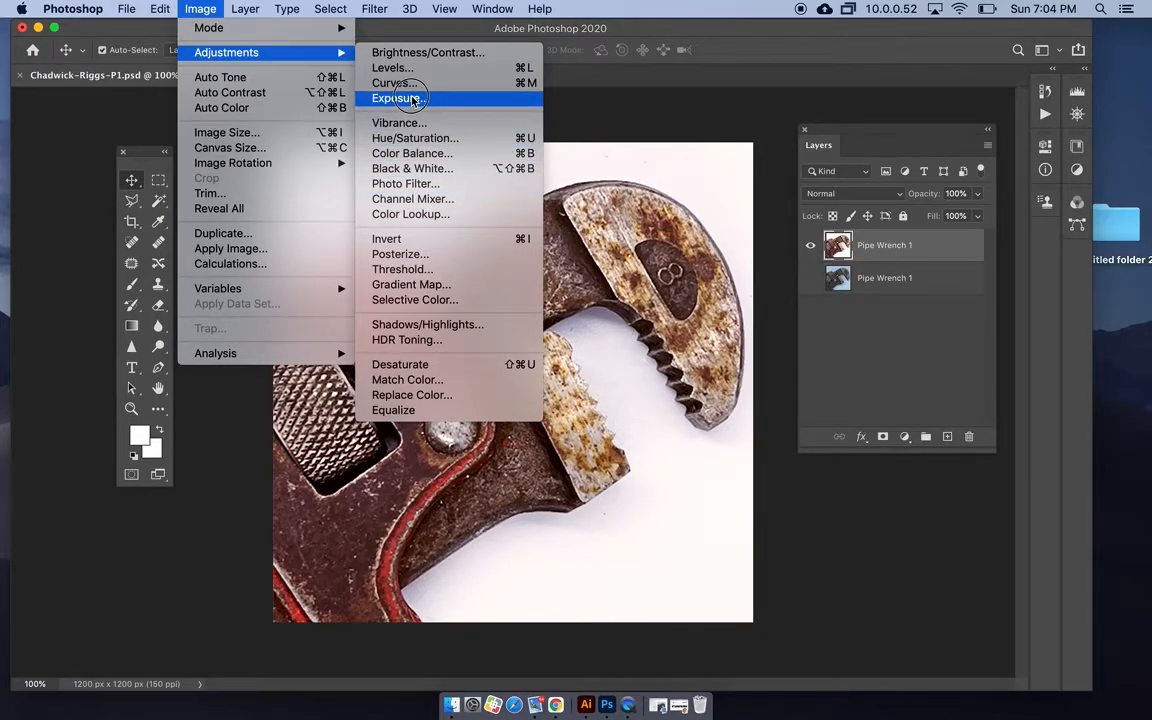
drag(799, 310, 793, 346)
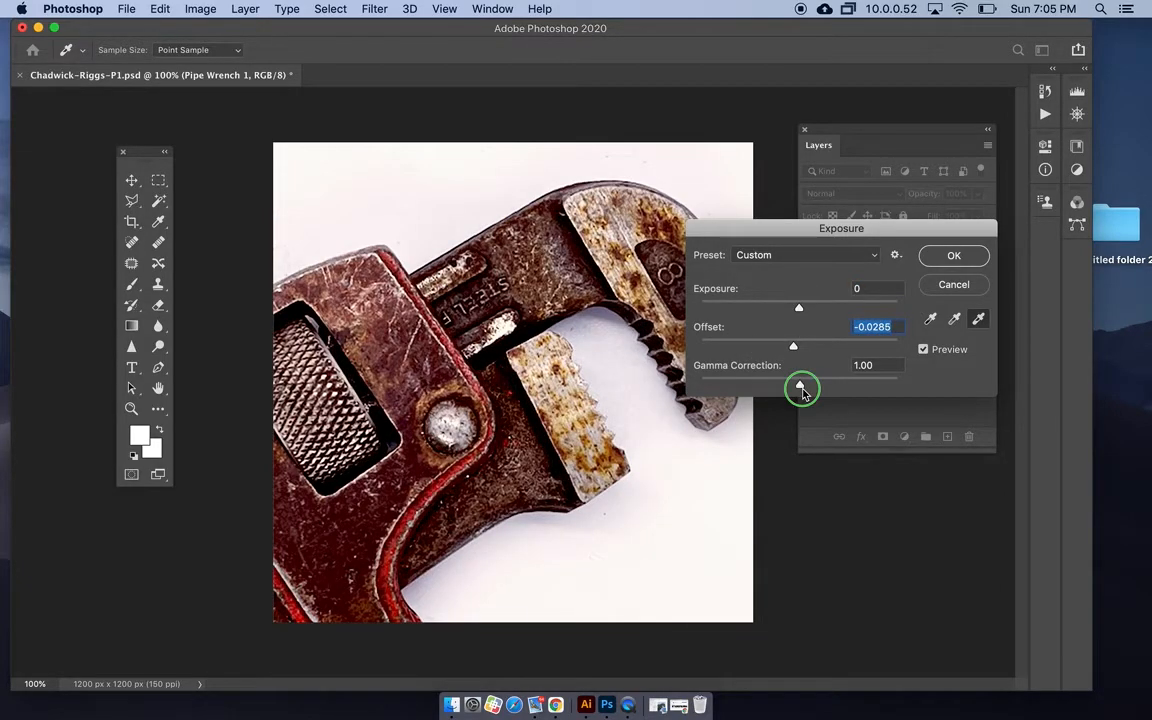
mouse_move(801, 390)
mouse_down()
mouse_move(891, 390)
mouse_move(776, 386)
mouse_move(795, 386)
mouse_up()
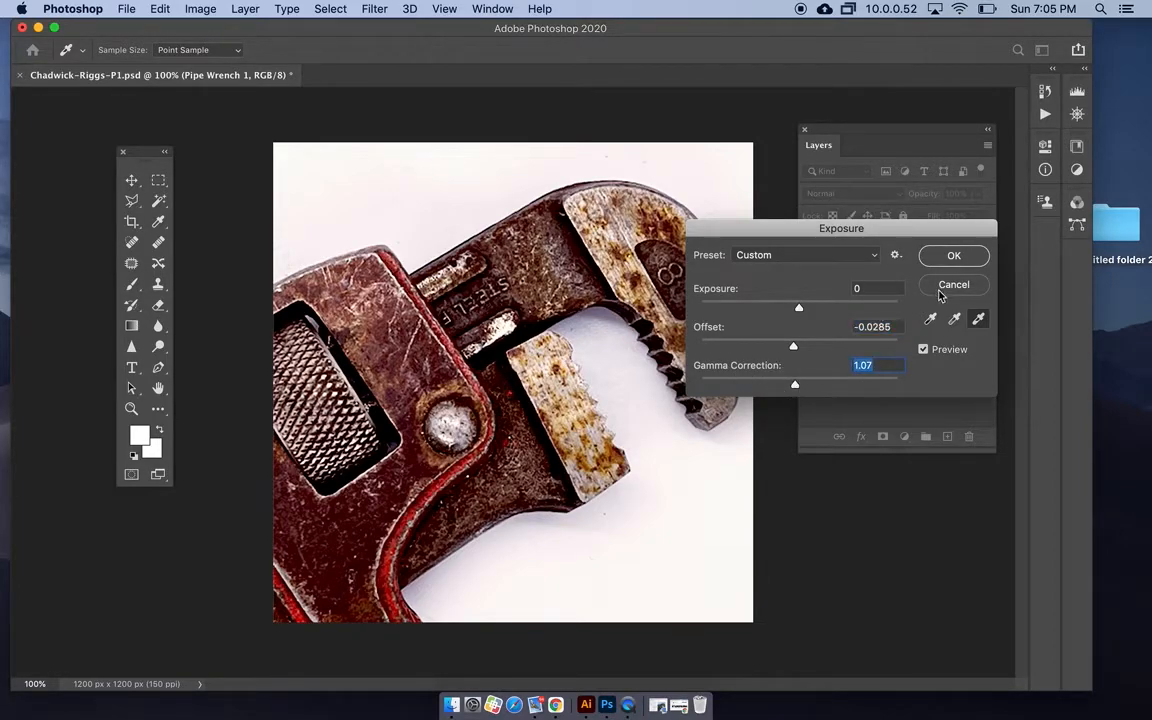
click(953, 286)
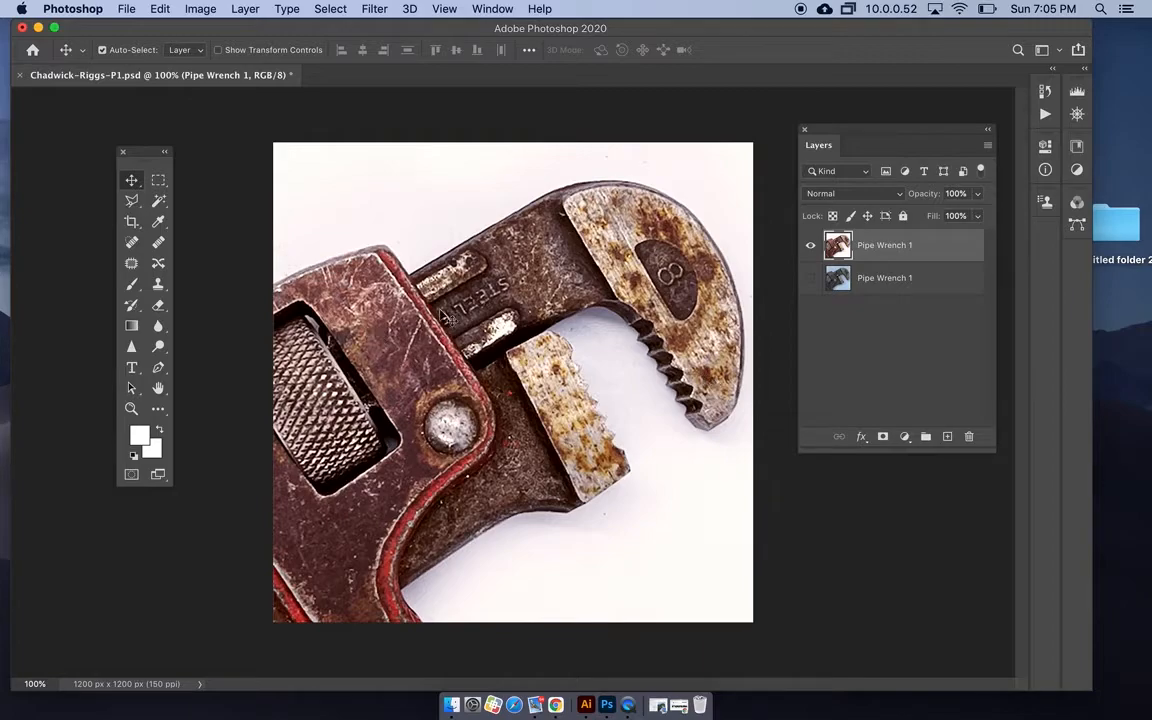
- Open the Filter Gallery for the upper wrench layer, expand Brush Strokes, Distort, Sketch and Stylize, and preview Glowing Edges
click(368, 11)
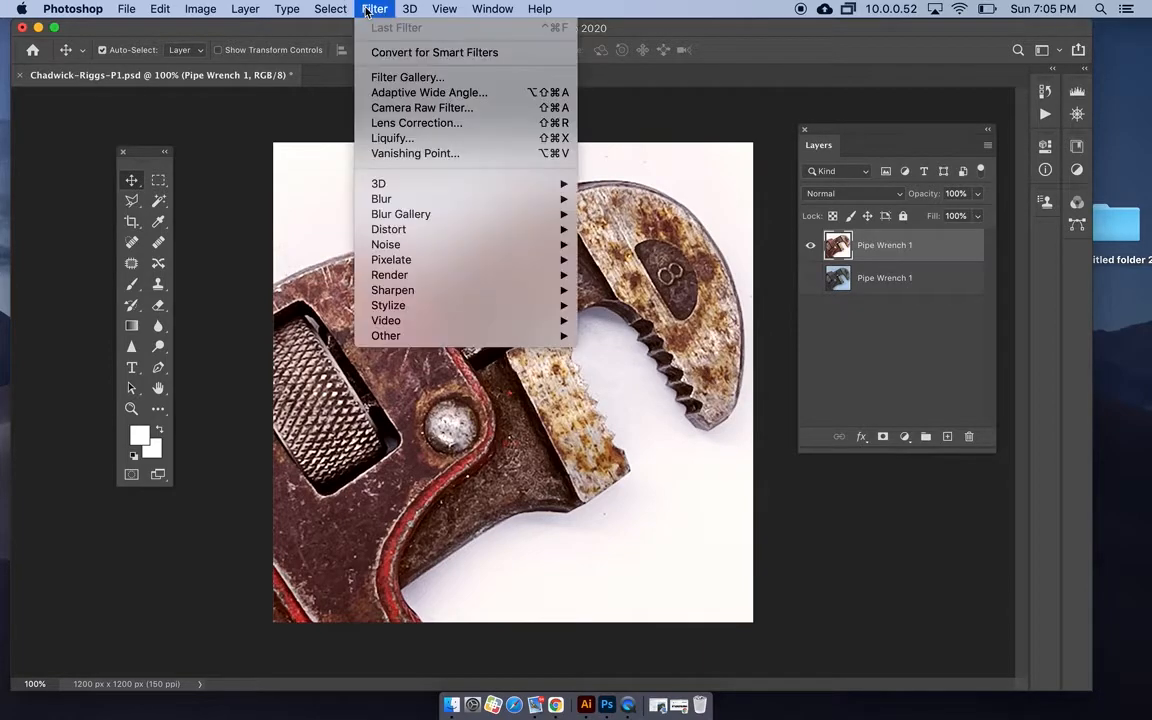
click(398, 80)
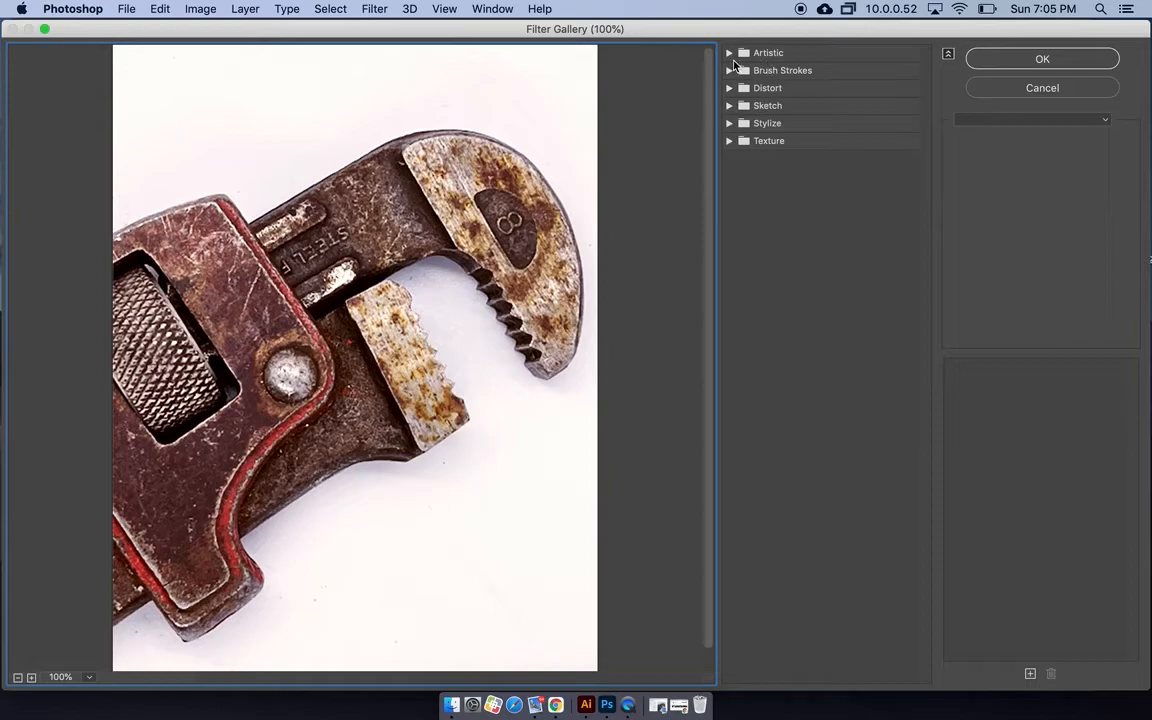
click(731, 72)
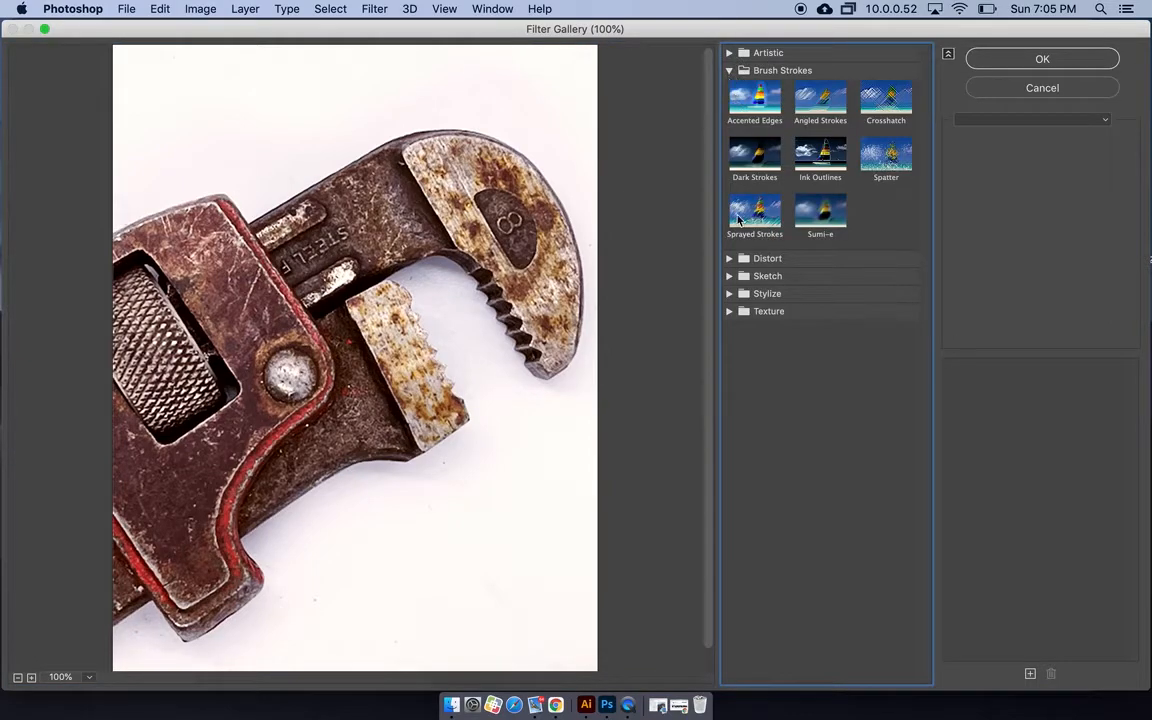
click(729, 259)
click(729, 332)
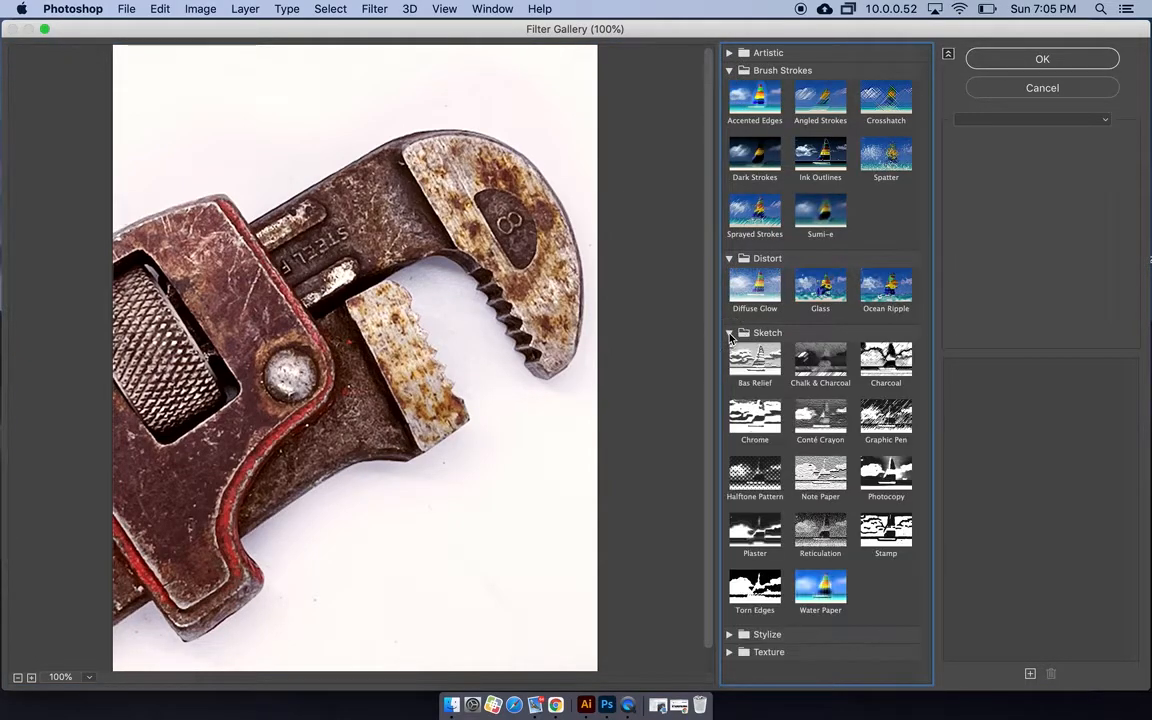
click(730, 635)
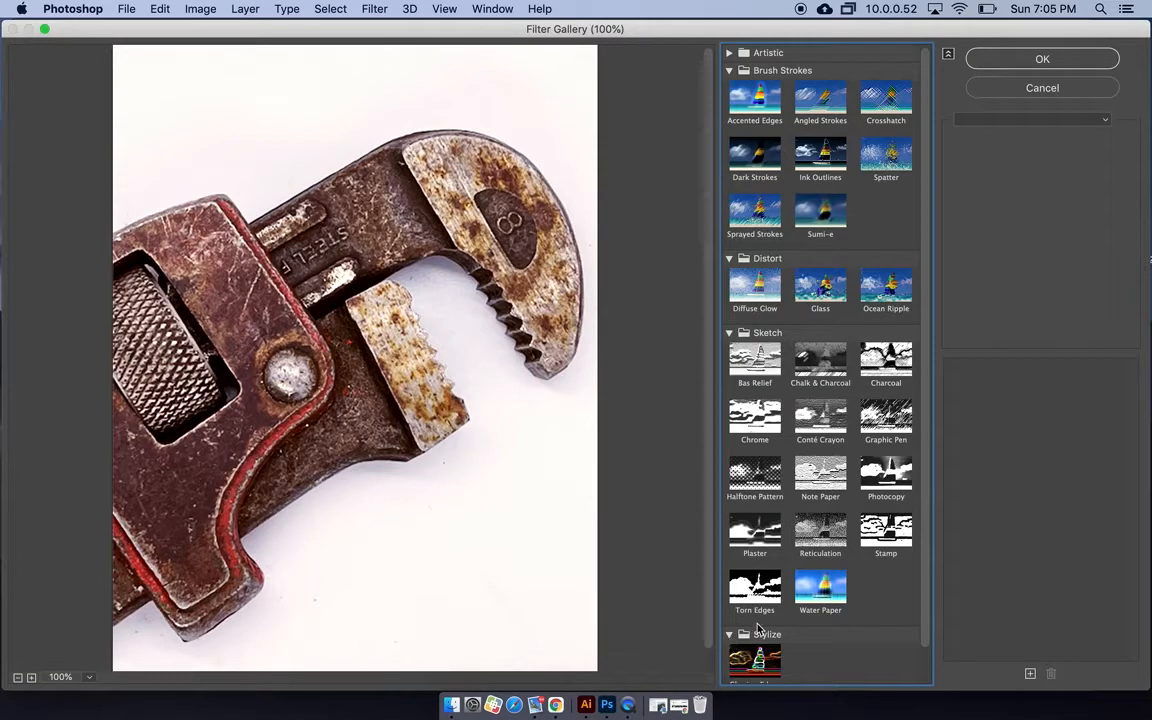
scroll(757, 628, down, 2)
click(760, 626)
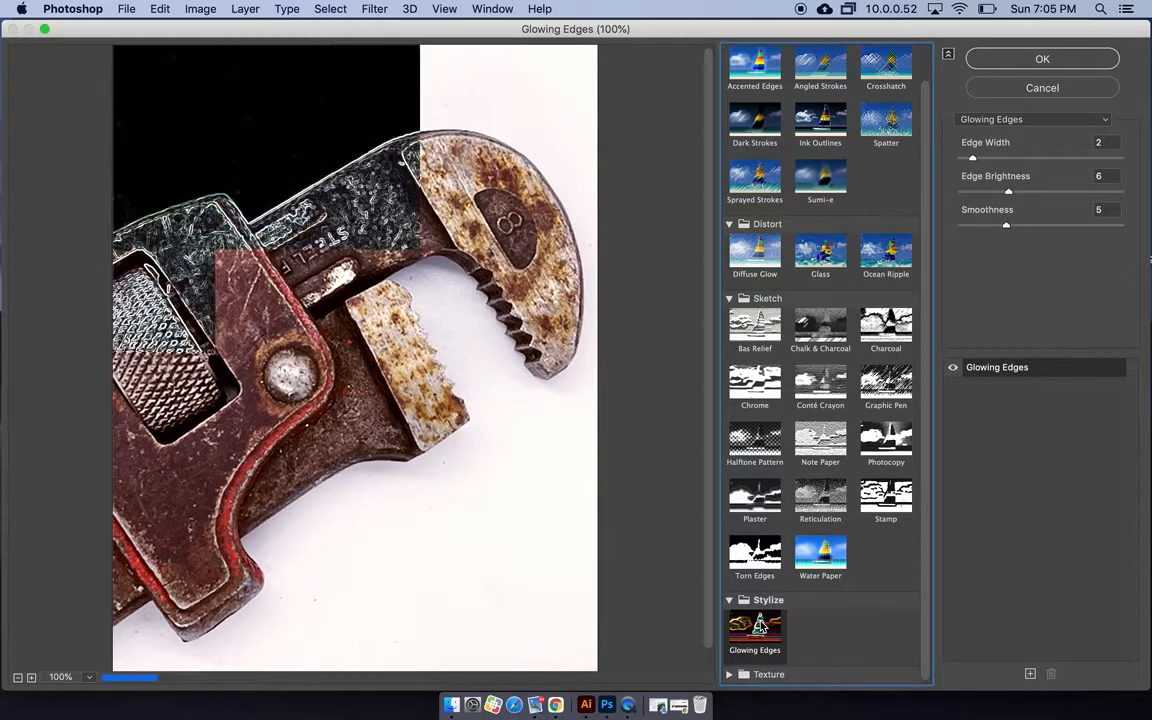
- Preview the Plaster, Conté Crayon, Glass and Sumi-e filters on the wrench image
click(755, 498)
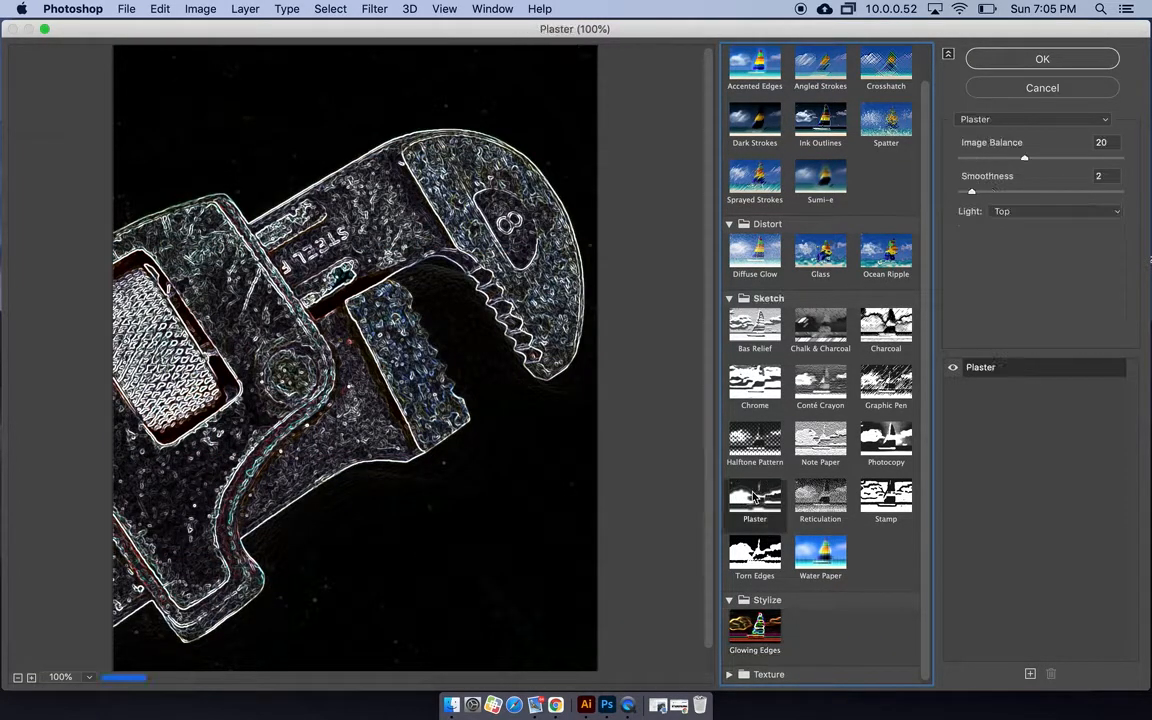
click(818, 385)
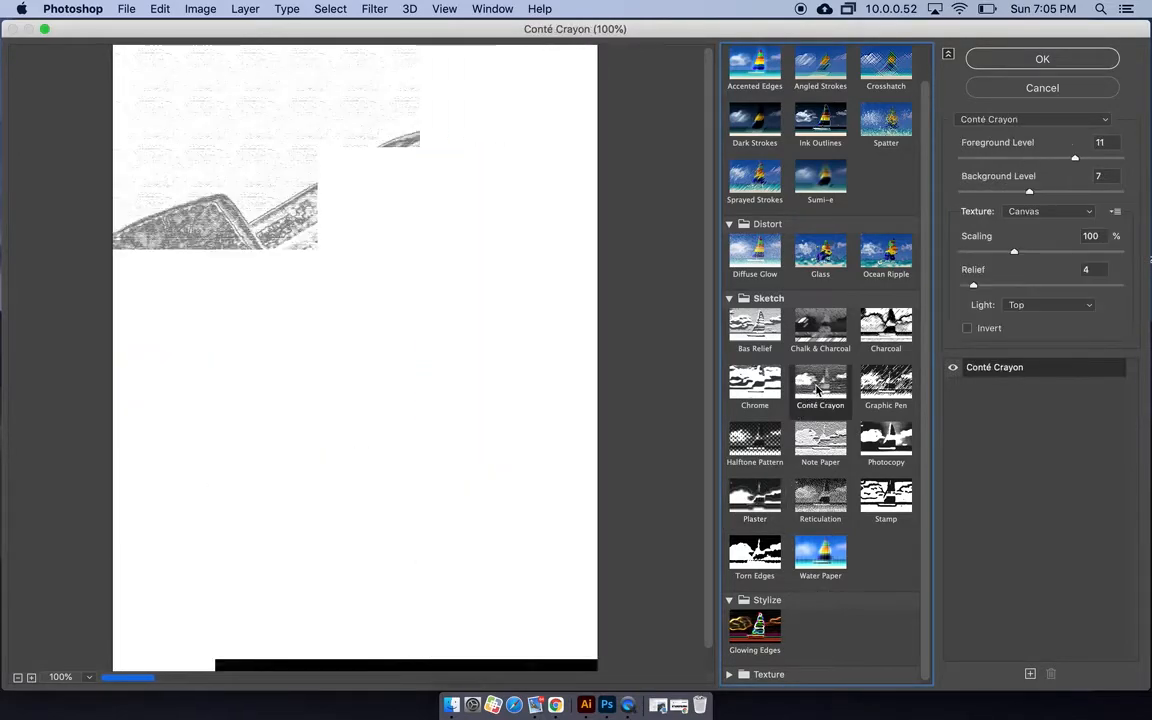
click(820, 252)
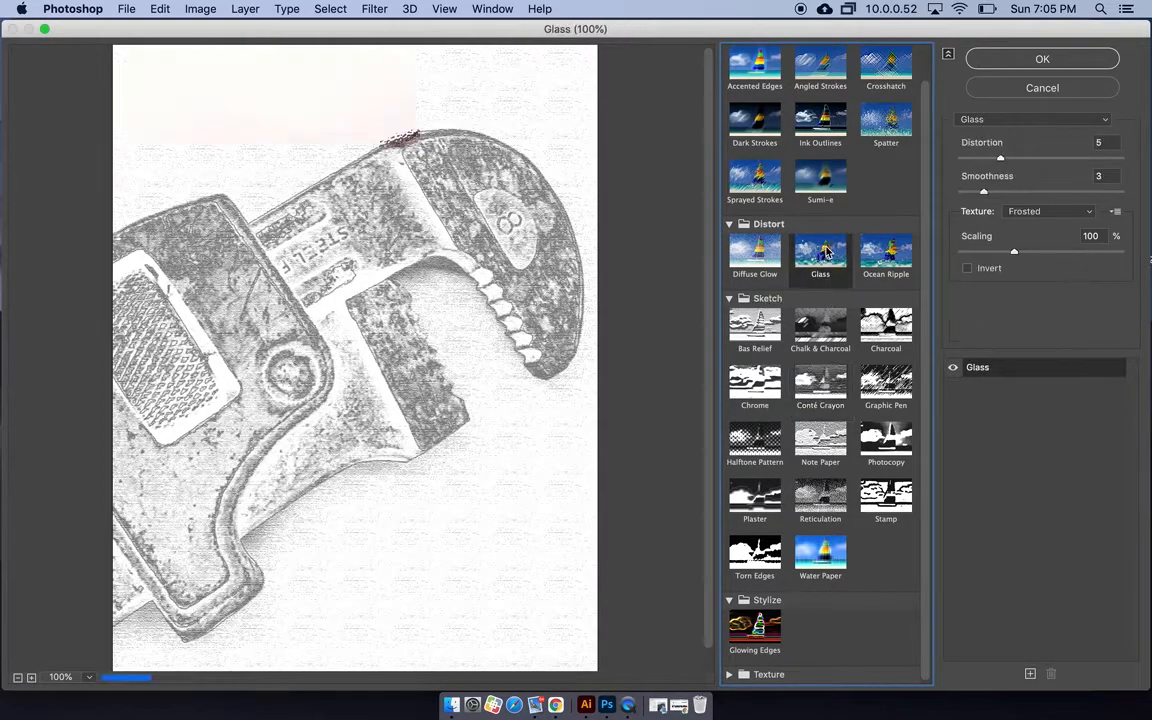
click(814, 181)
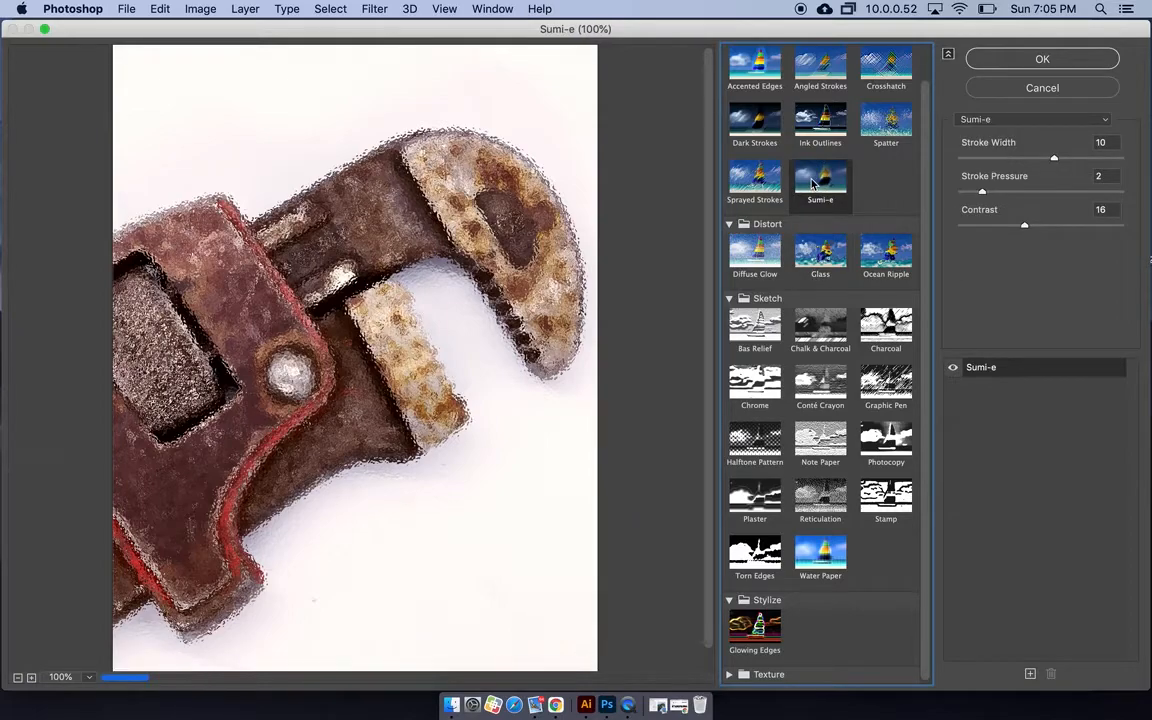
- Preview the Artistic filters Cutout and Fresco, set Fresco's brush size to 7, and leave the Filter Gallery without applying anything
scroll(813, 183, up, 2)
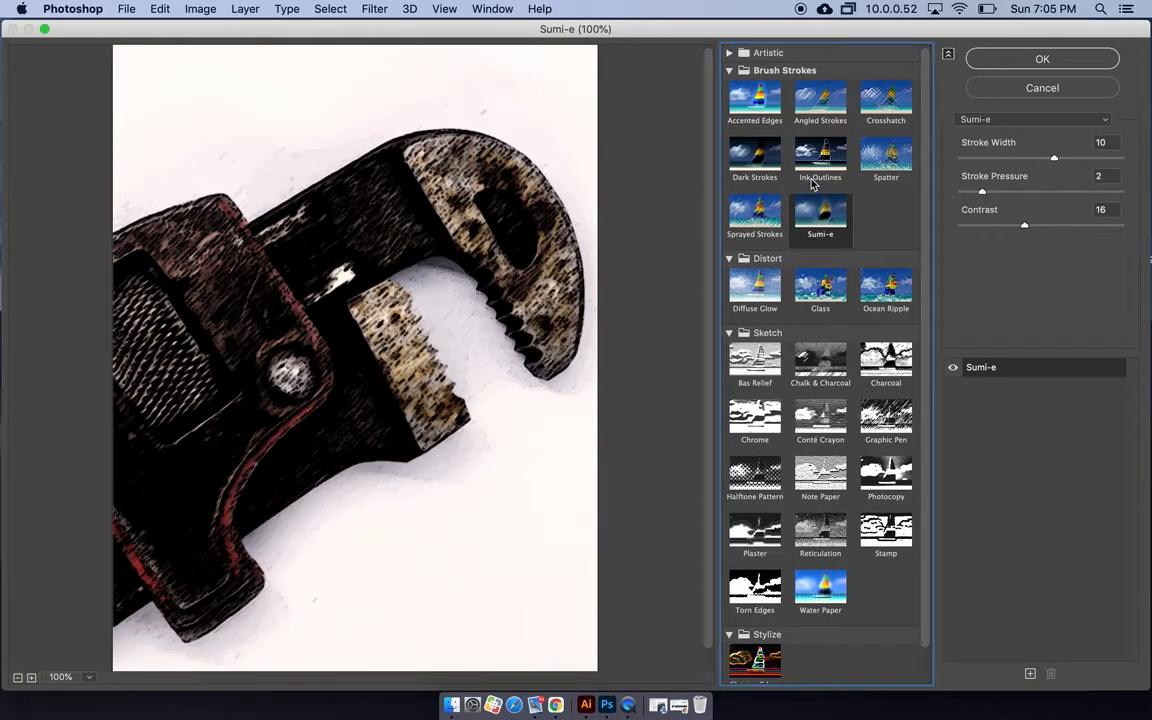
click(760, 52)
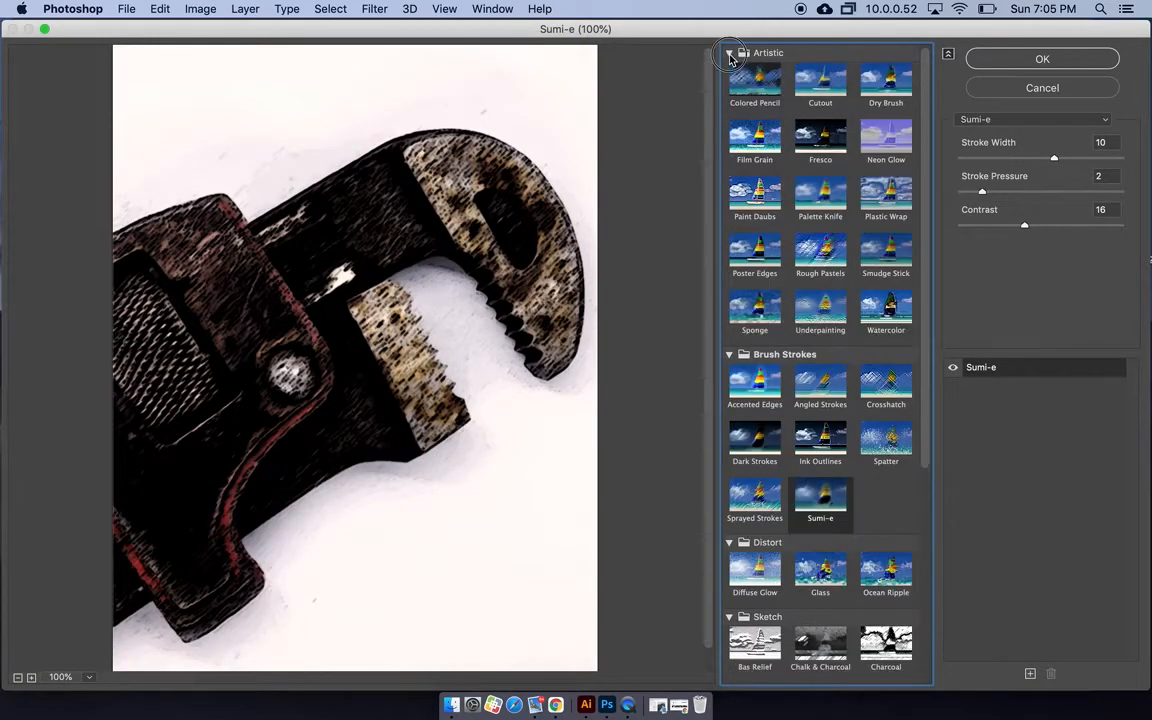
click(824, 93)
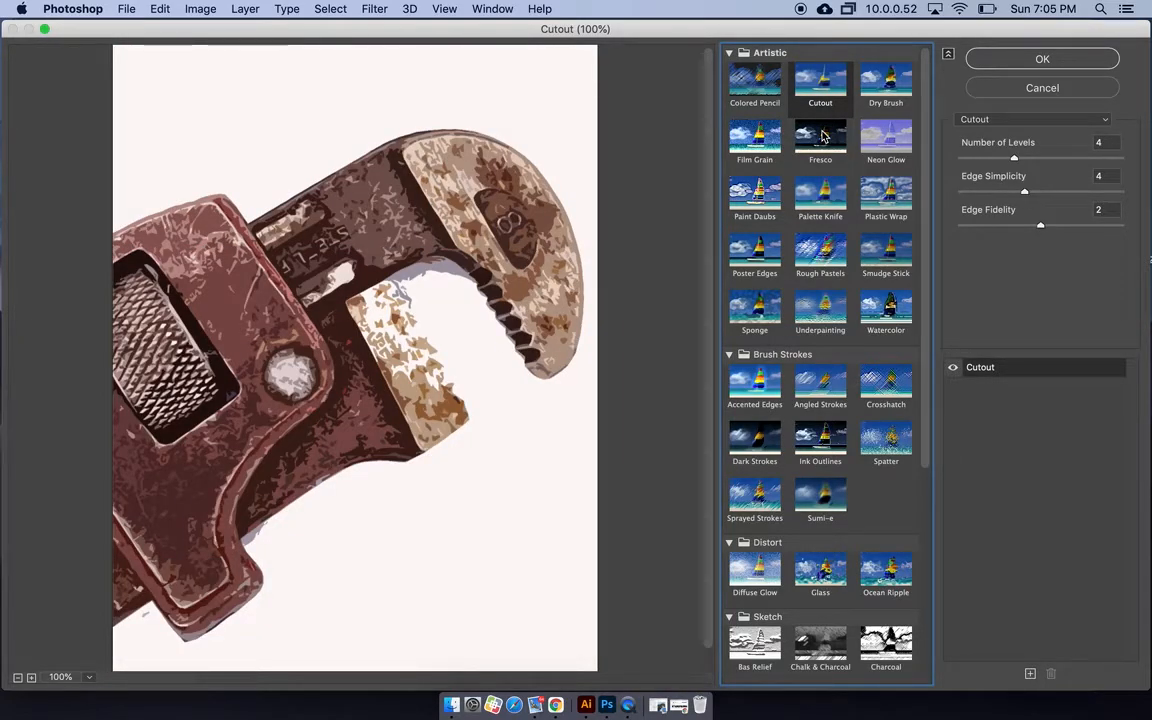
click(823, 136)
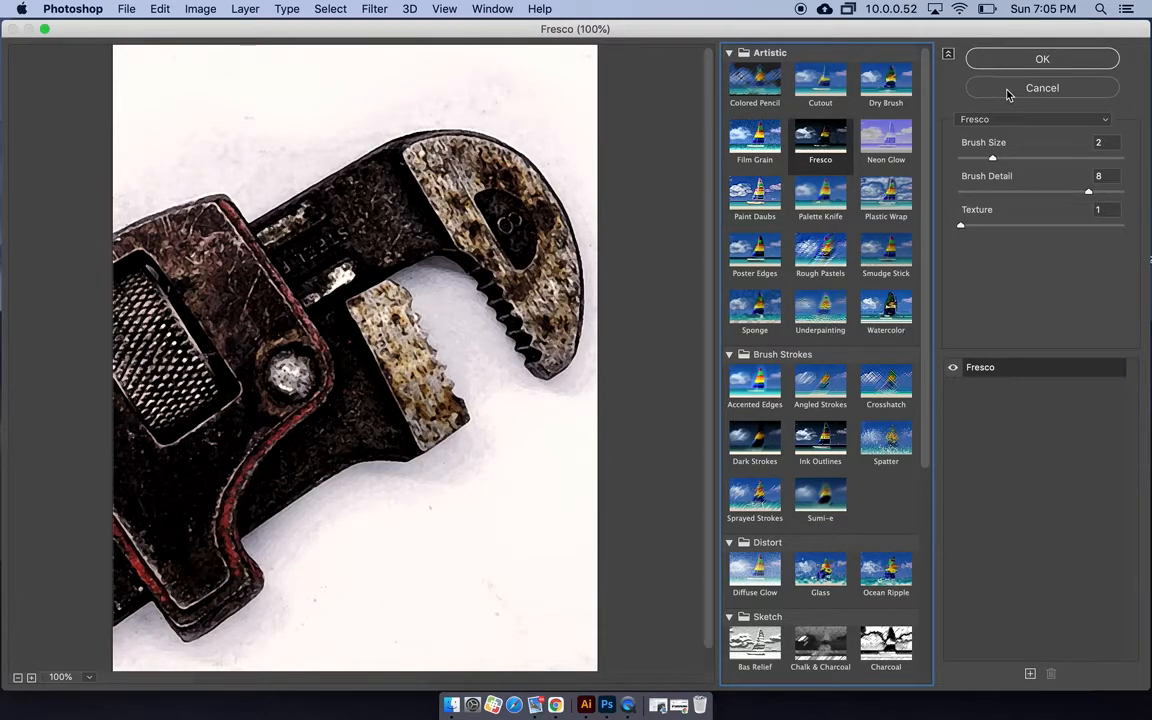
mouse_move(992, 160)
mouse_down()
mouse_move(972, 162)
mouse_move(1071, 160)
mouse_up()
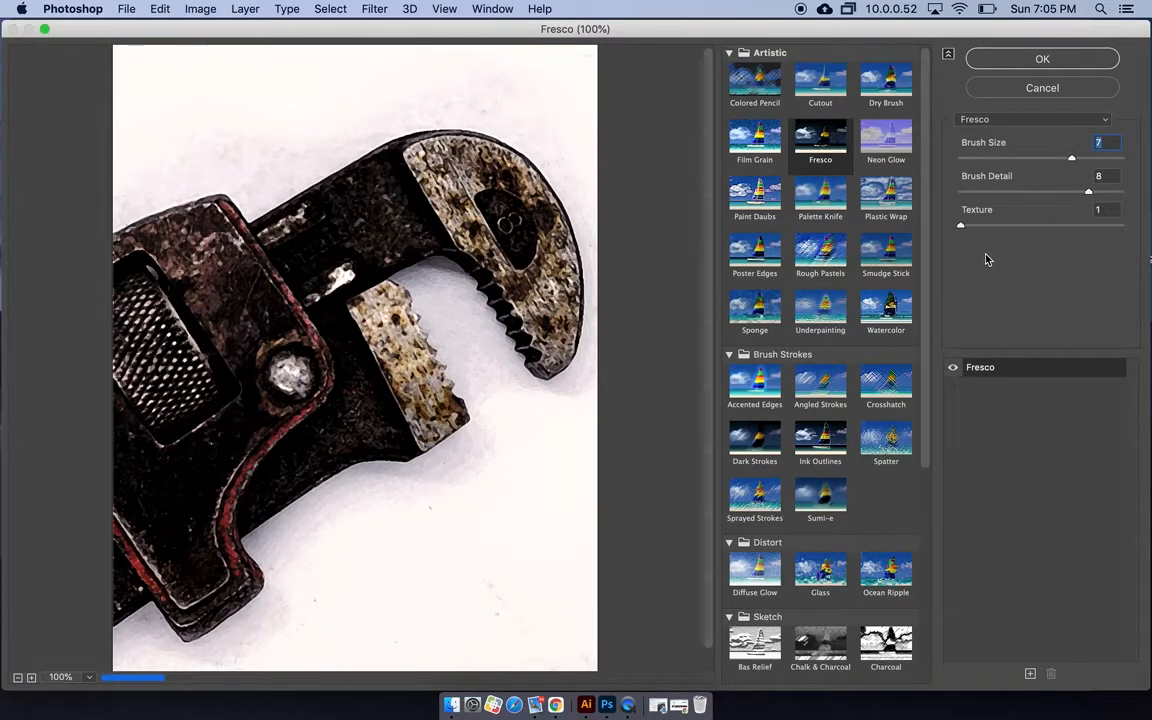
click(1035, 88)
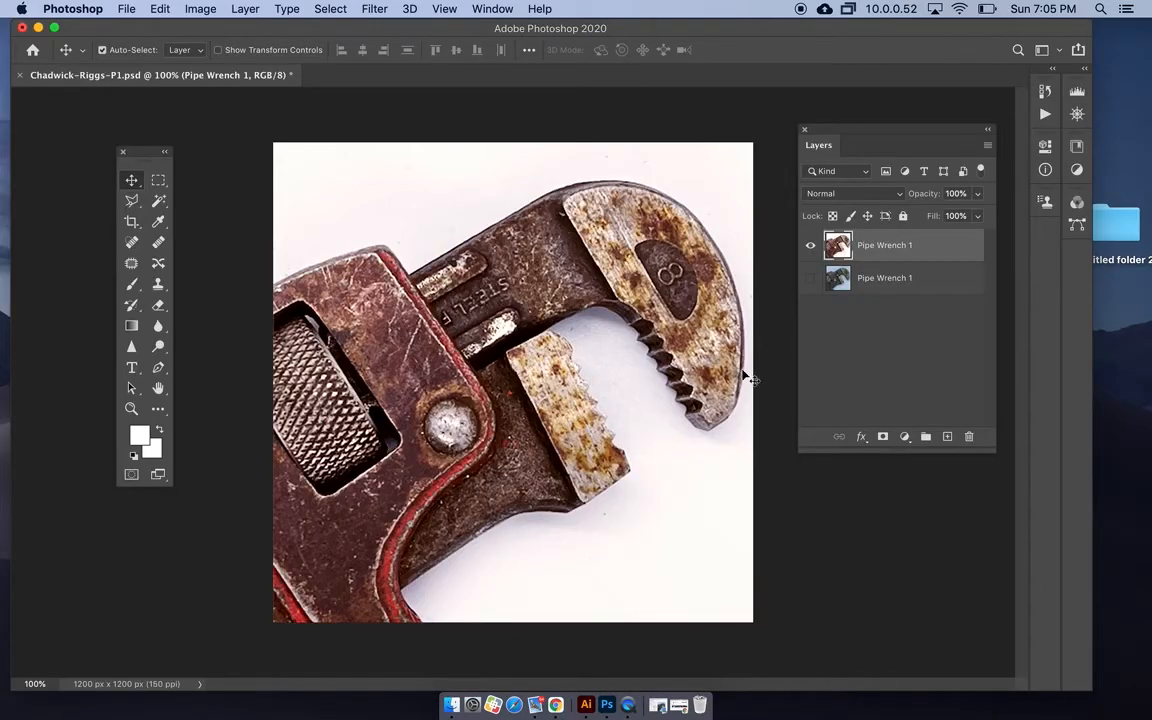
- Show the lower wrench layer, and hide and reshow the upper one to compare the original with the adjusted copy
click(810, 281)
click(811, 247)
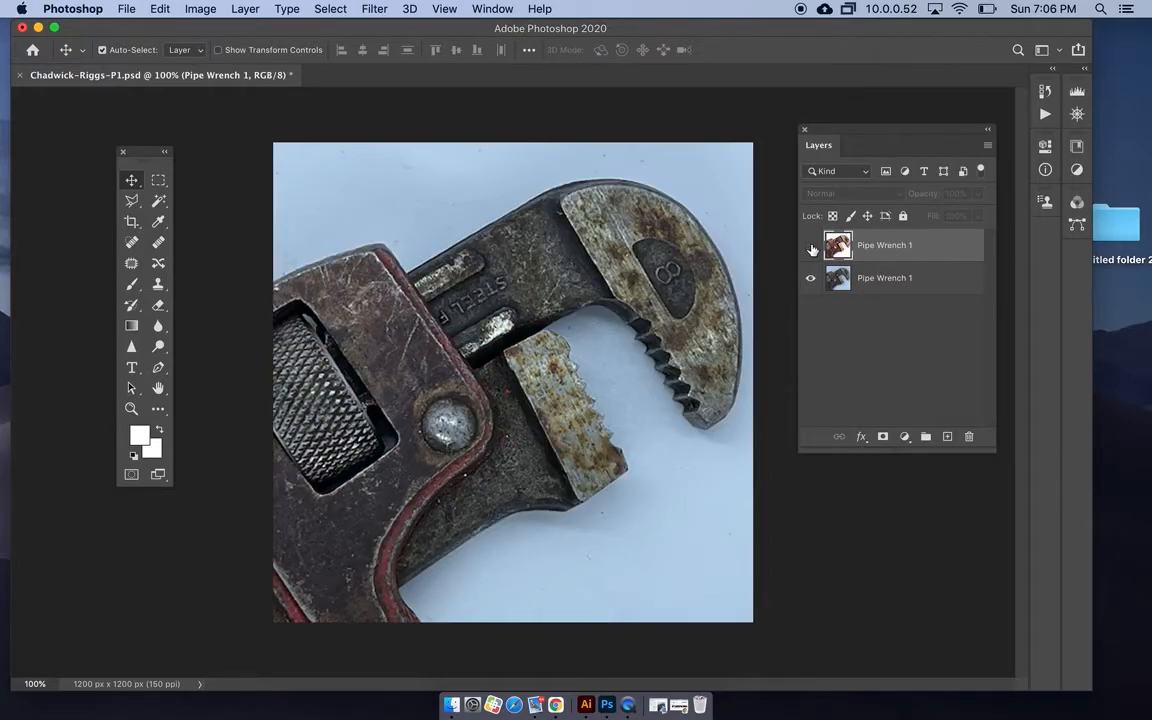
click(811, 247)
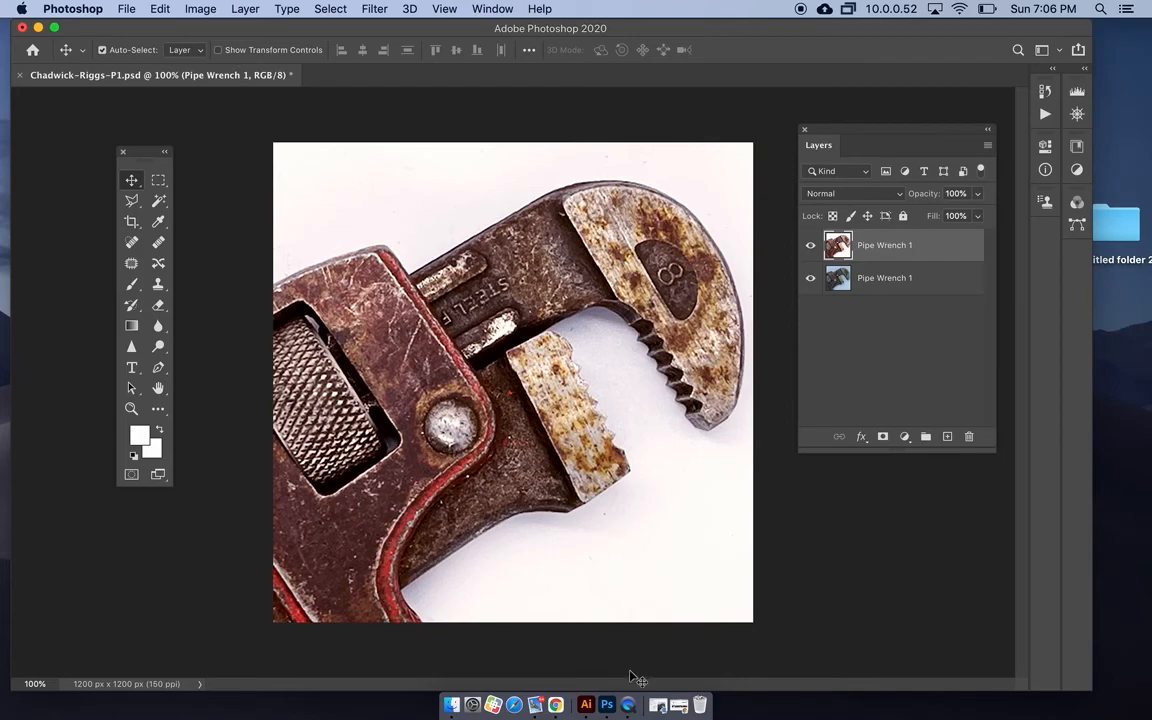
click(628, 705)
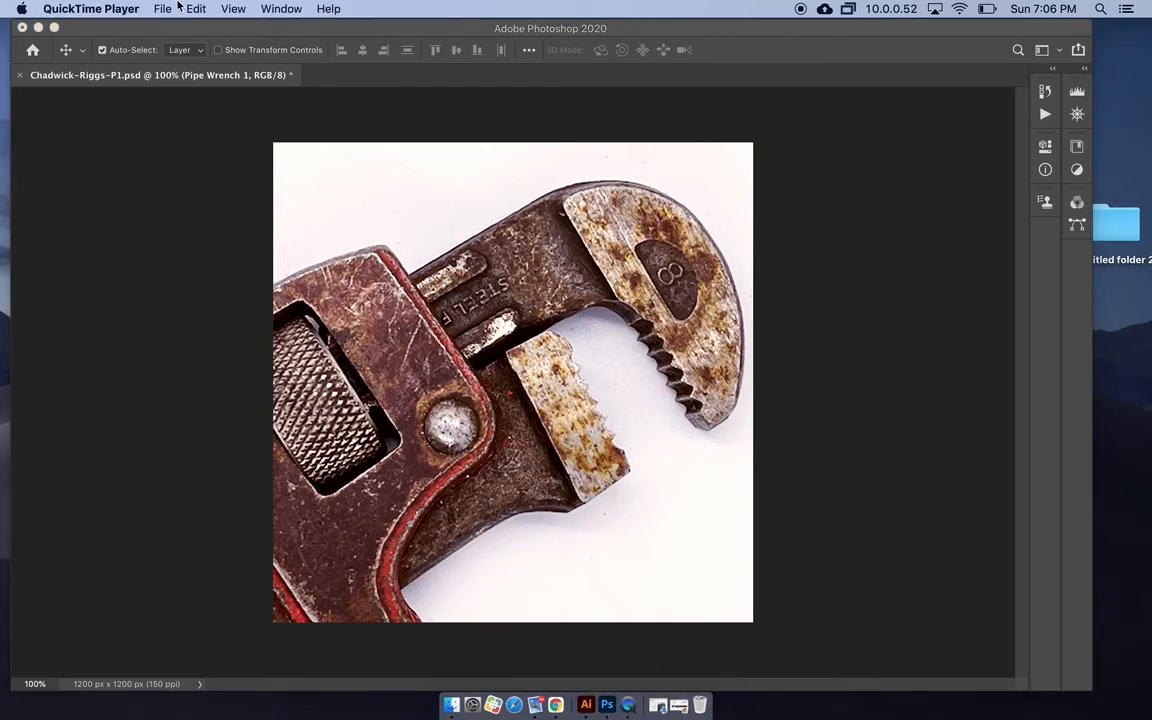